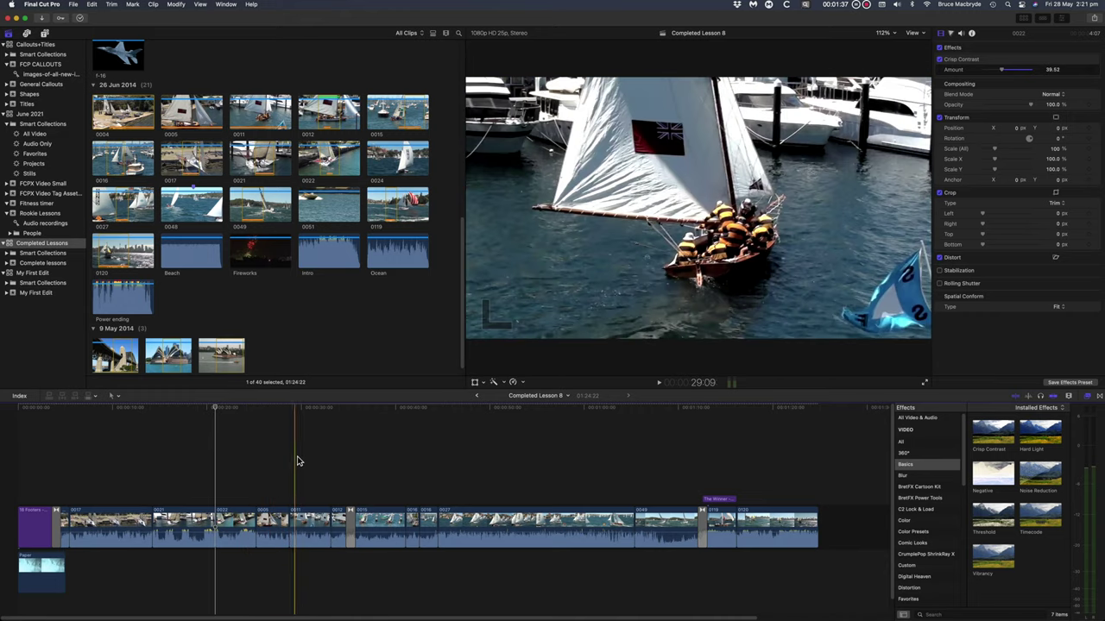
# Step: Play the timeline from clip 0011 to review its audio
pyautogui.click(306, 514)
pyautogui.press('space')
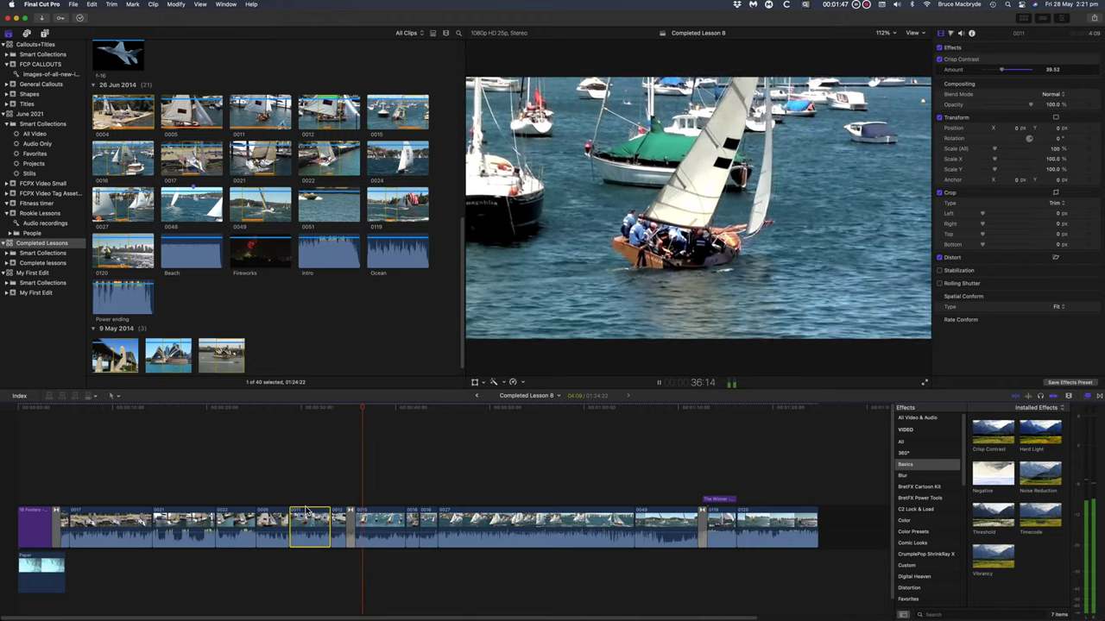
pyautogui.press('space')
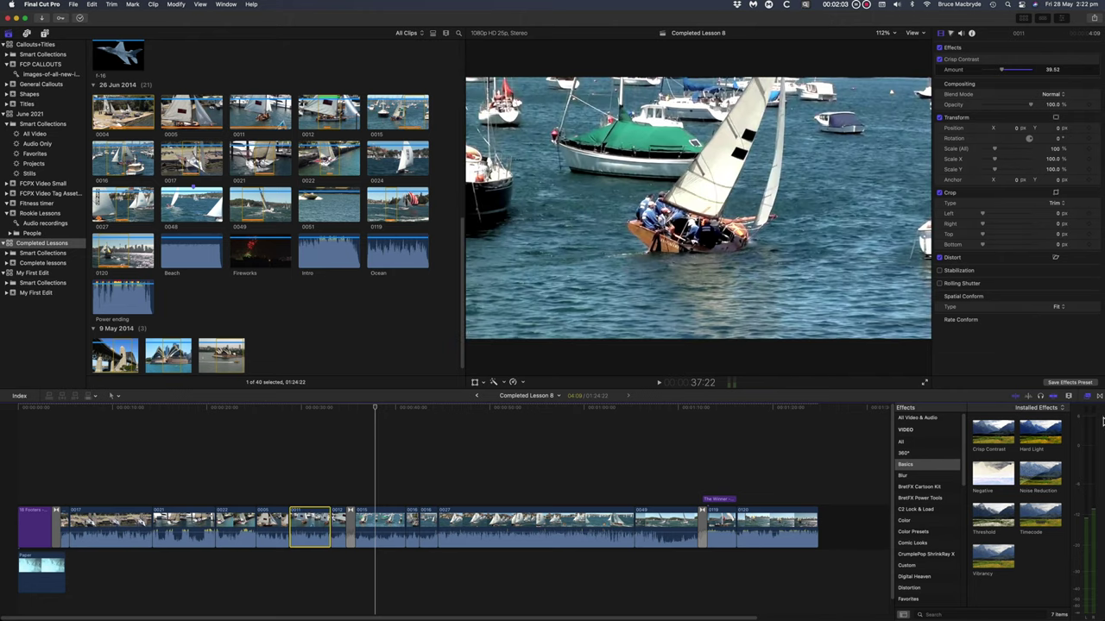
# Step: Make the timeline clips taller and drop clip 0022's volume to -∞ dB
pyautogui.click(1069, 396)
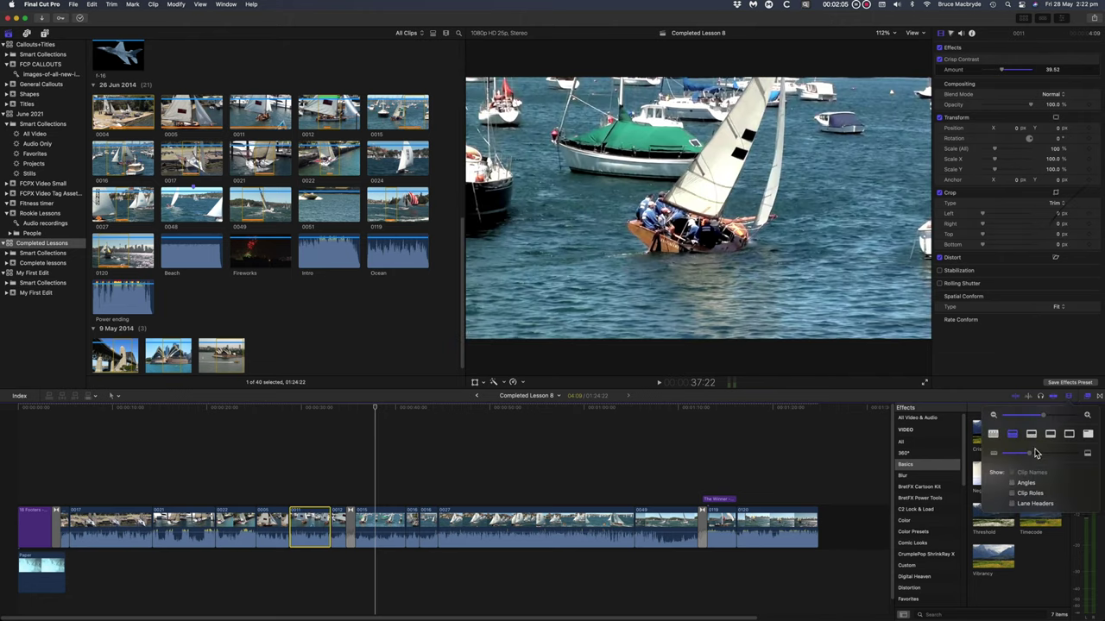
pyautogui.moveTo(1033, 457); pyautogui.dragTo(1046, 457)
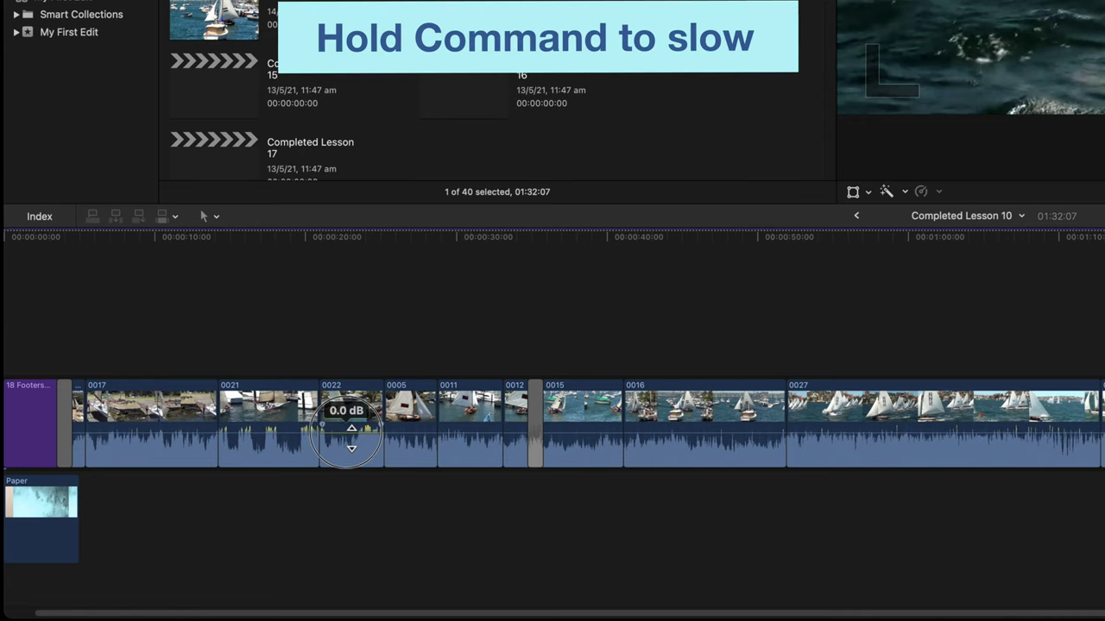
pyautogui.moveTo(350, 438); pyautogui.dragTo(350, 470)
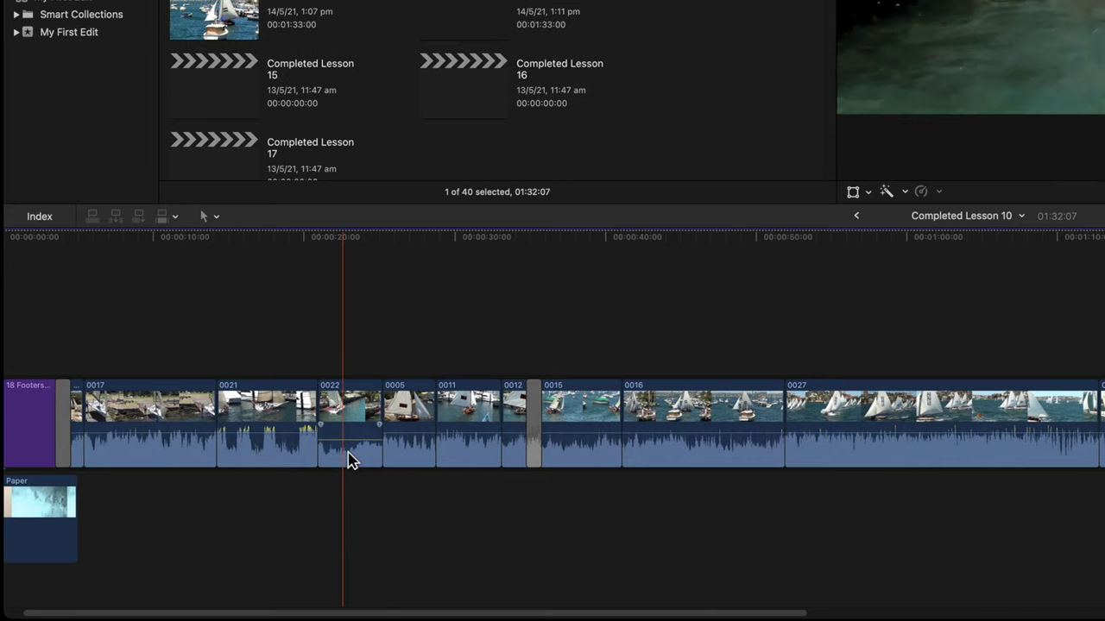
pyautogui.moveTo(350, 444); pyautogui.dragTo(347, 485)
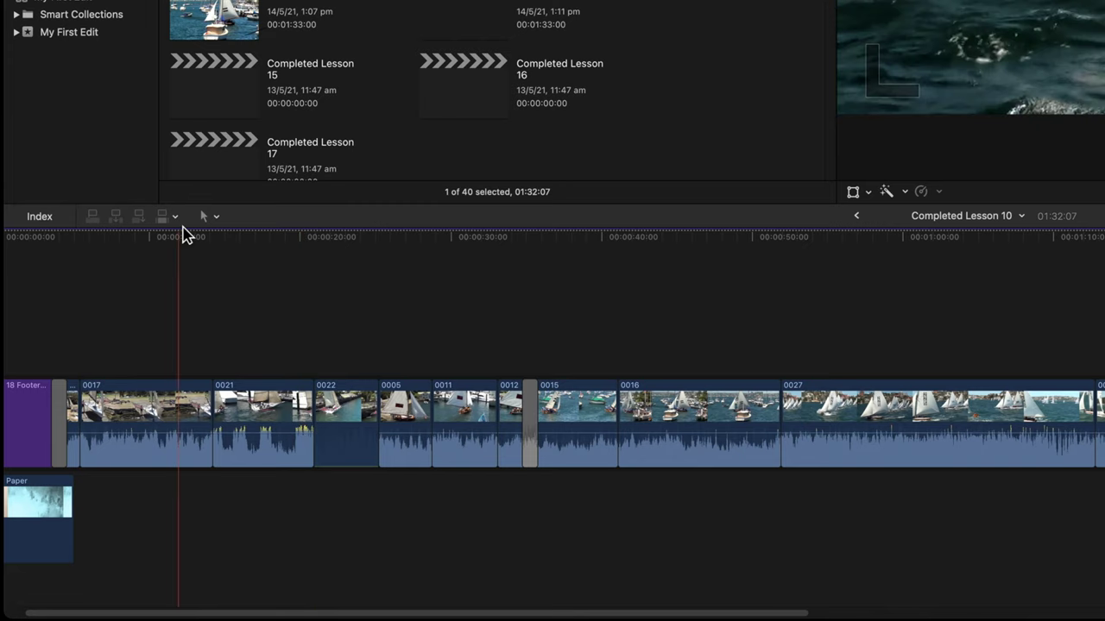
# Step: Set the edit source to Video Only
pyautogui.click(176, 217)
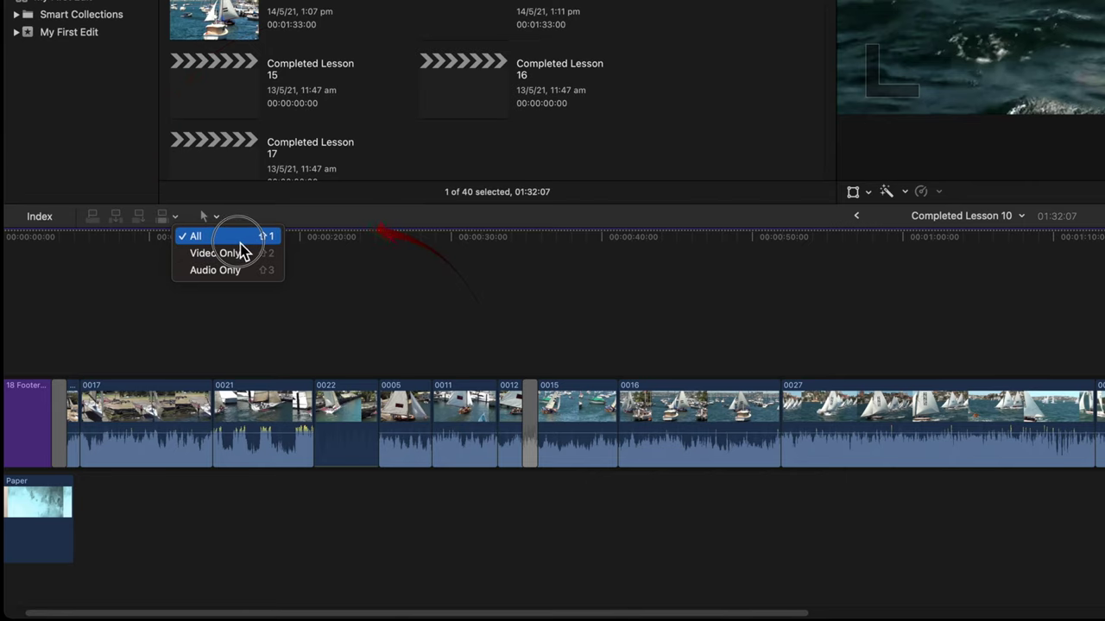
pyautogui.click(241, 252)
pyautogui.press('e')
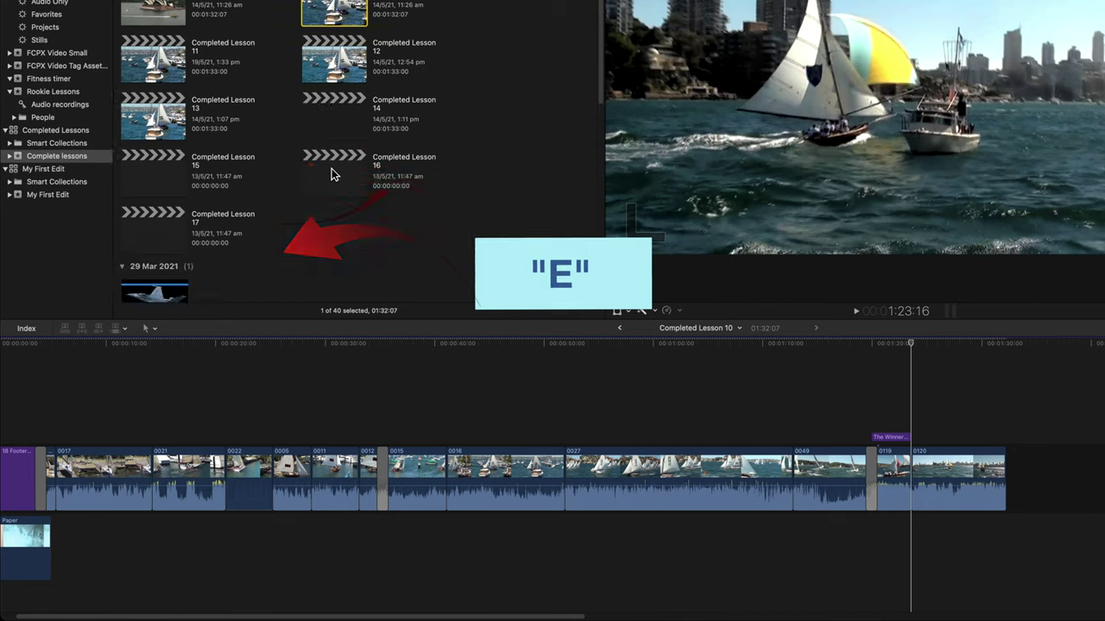
# Step: Append clip 0051's video to the timeline end as a trial, then undo it
pyautogui.scroll(-5, 332, 168)
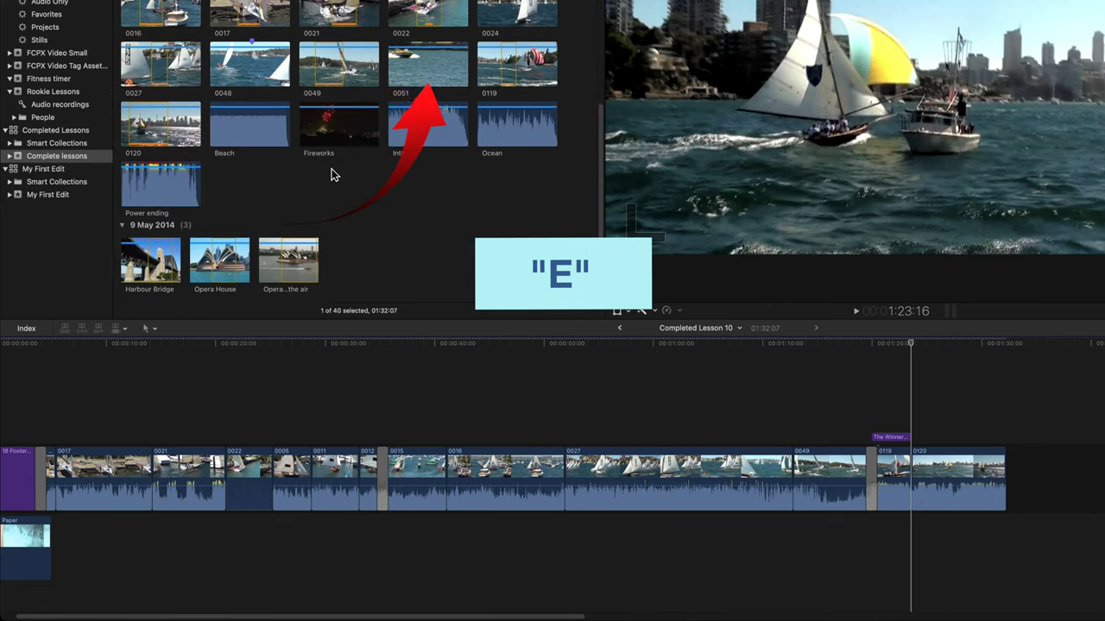
pyautogui.click(423, 75)
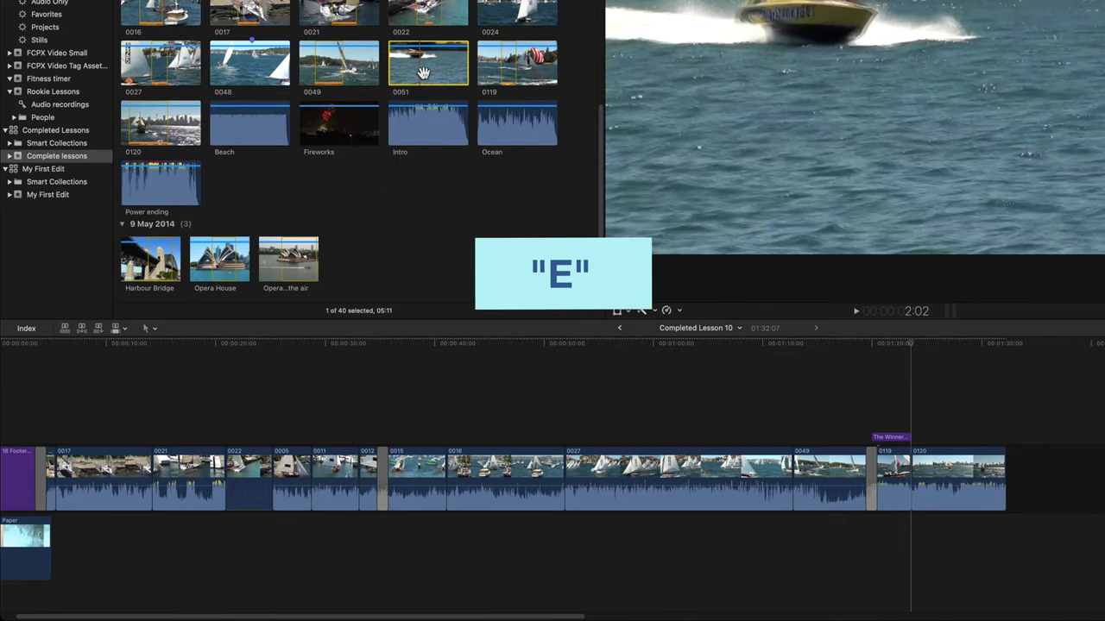
pyautogui.press('e')
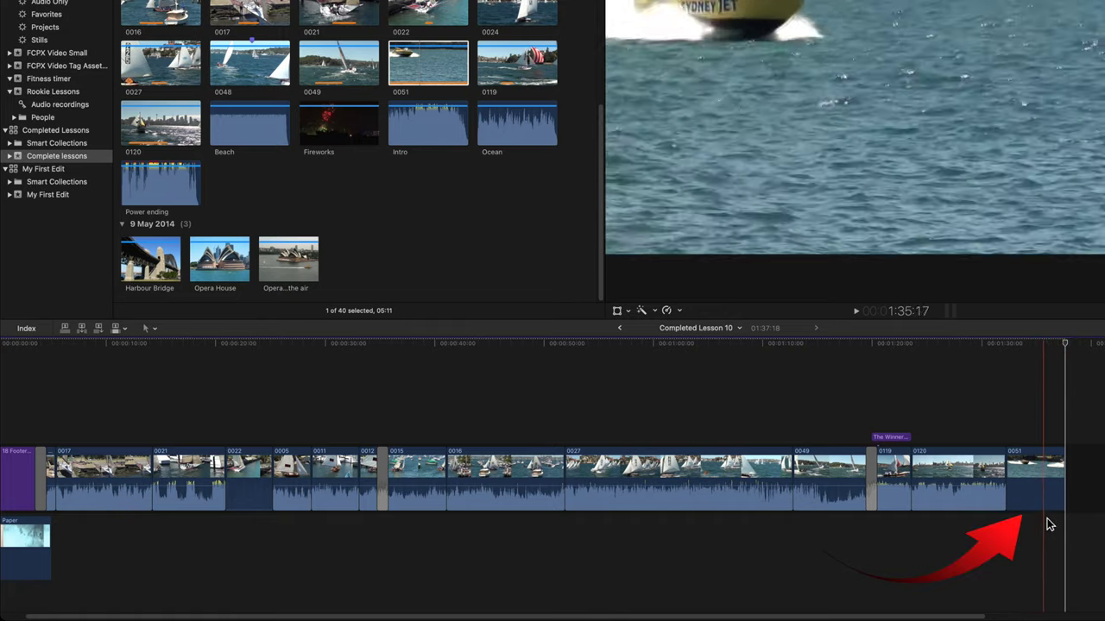
pyautogui.press('super+z')
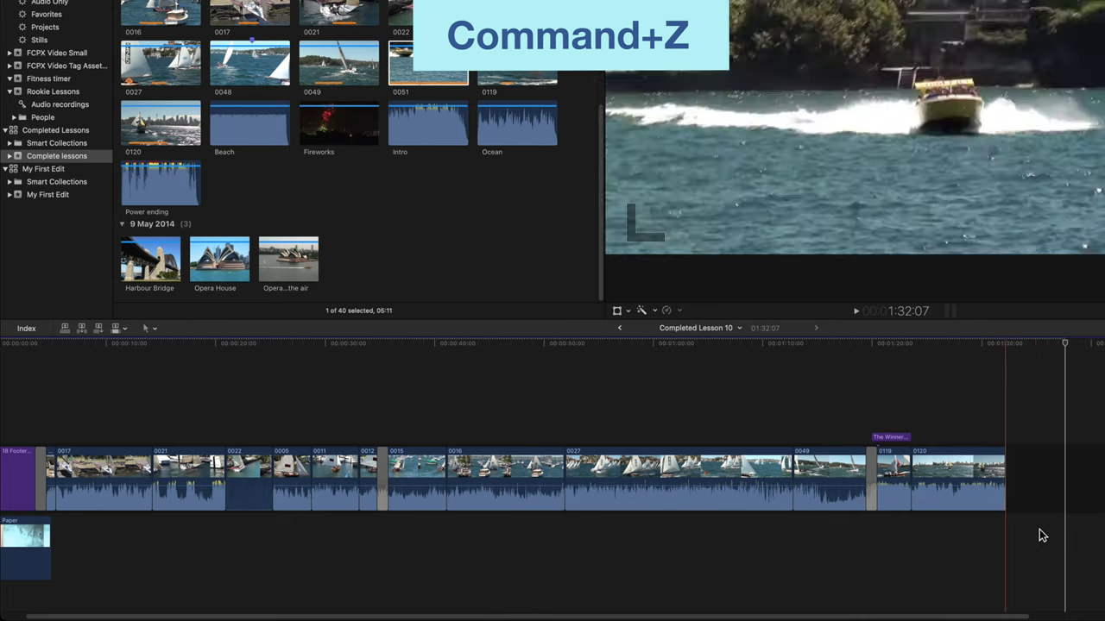
pyautogui.click(123, 330)
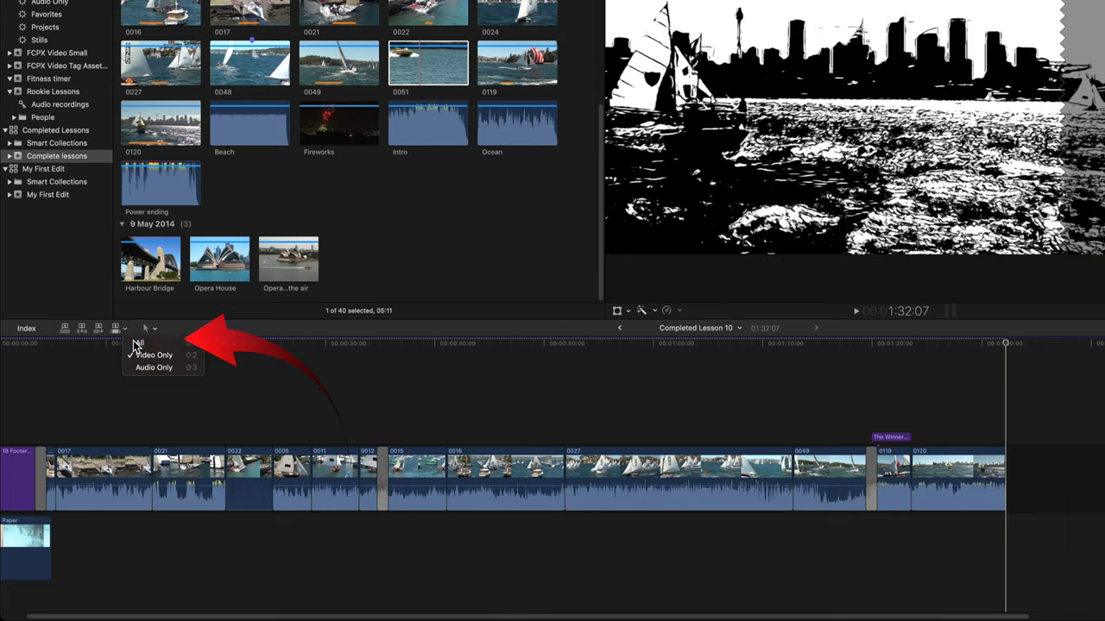
# Step: Set the edit source back to All and copy clip 0022
pyautogui.click(137, 342)
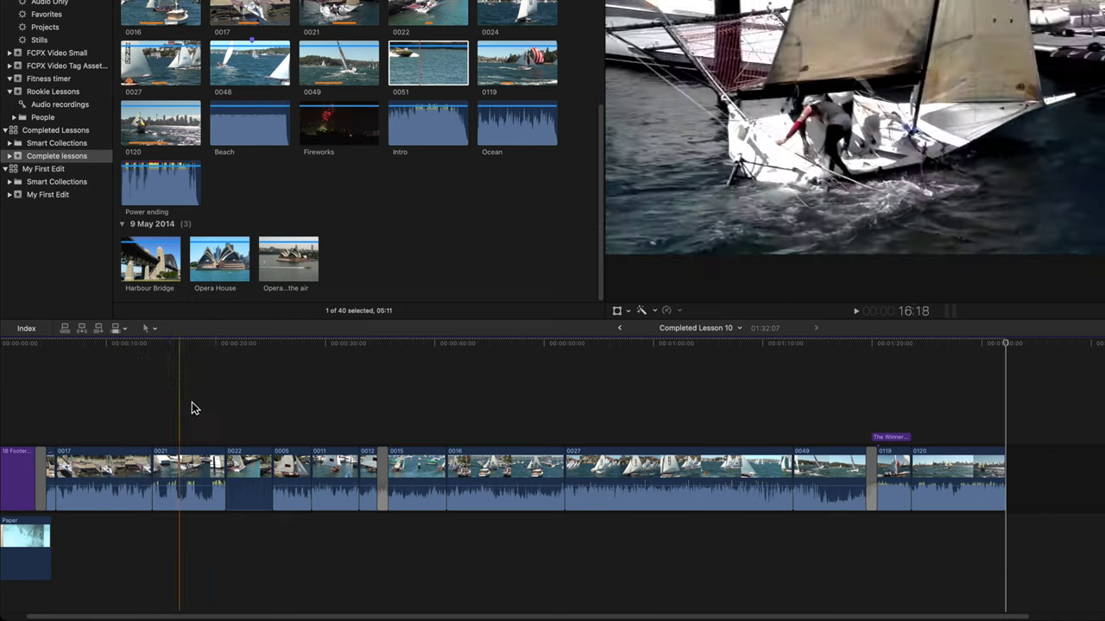
pyautogui.click(254, 471)
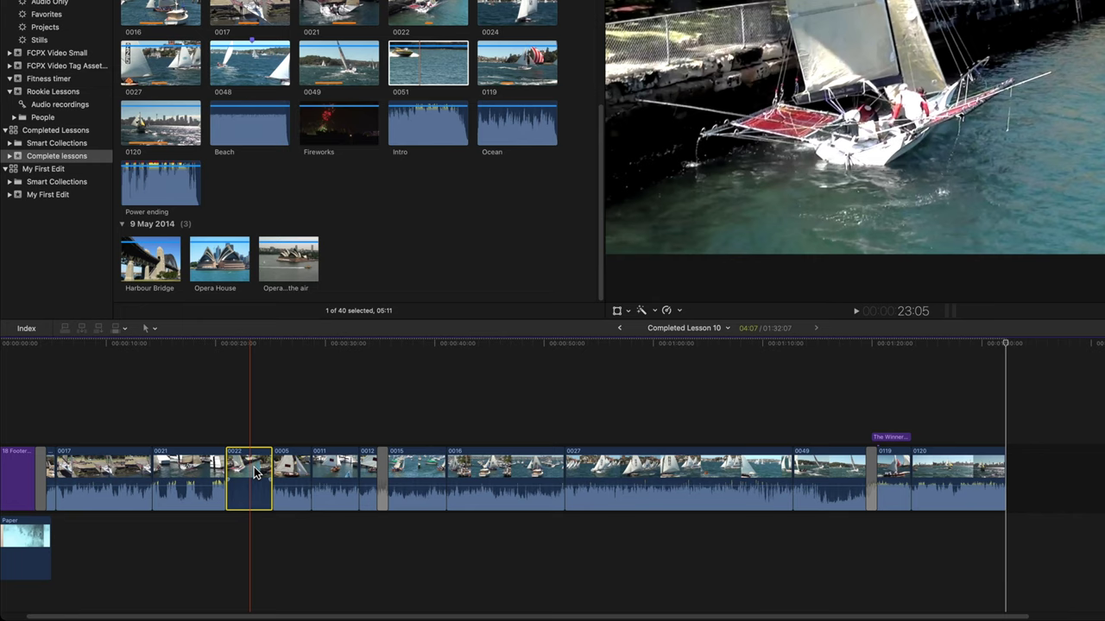
pyautogui.press('super+c')
# Step: Select clips 0005 through 0049 and open Edit > Paste Attributes
pyautogui.click(291, 471)
pyautogui.keyDown('shift'); pyautogui.click(828, 473); pyautogui.keyUp('shift')
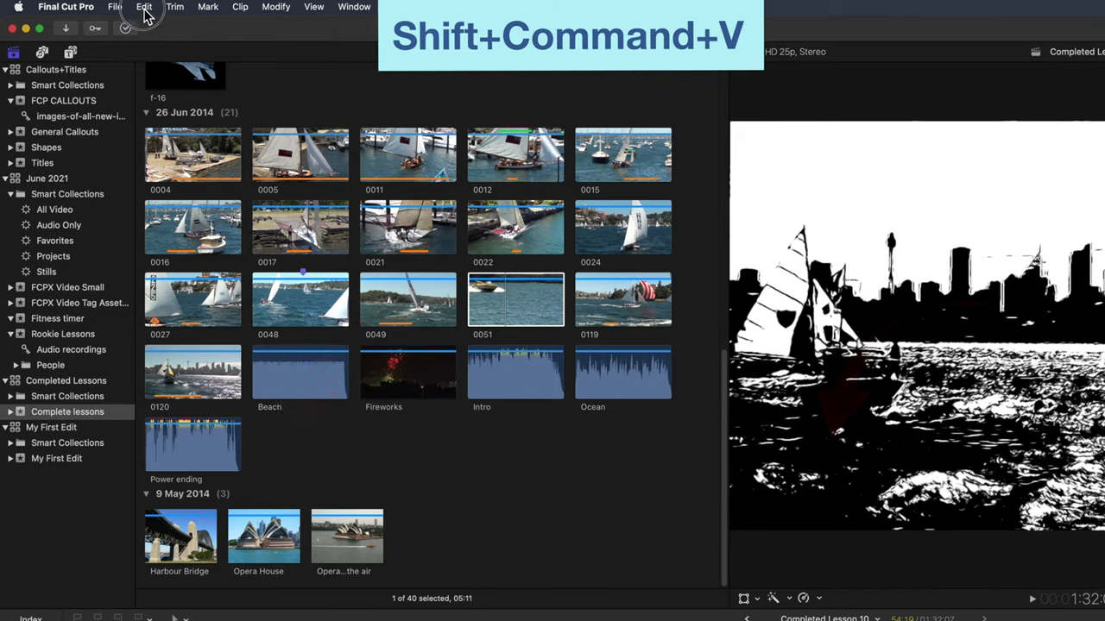
pyautogui.click(144, 7)
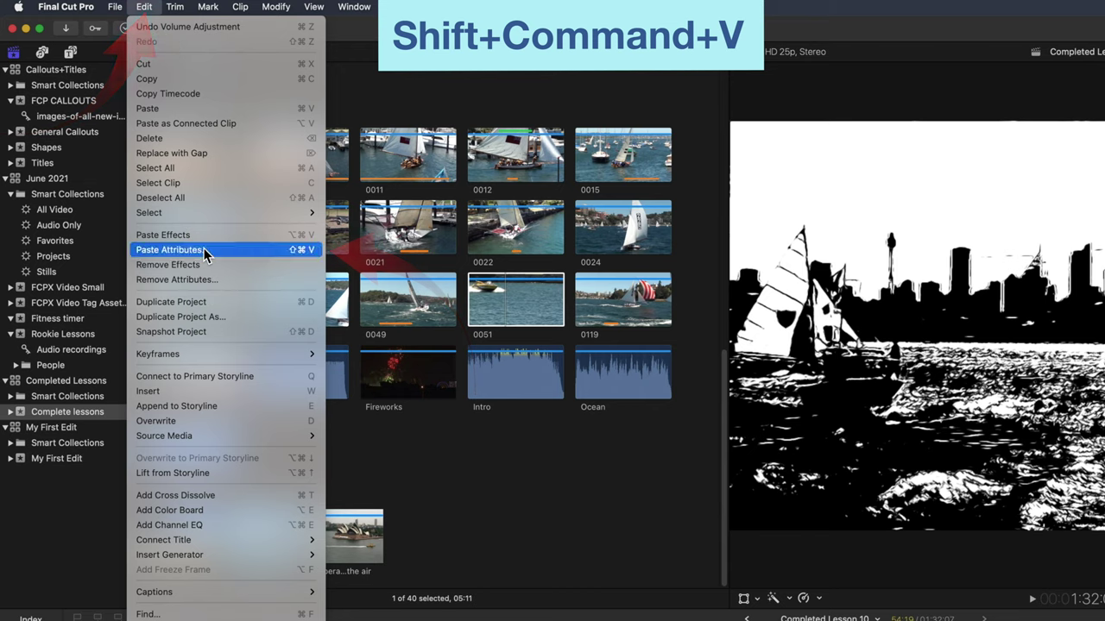
pyautogui.click(173, 249)
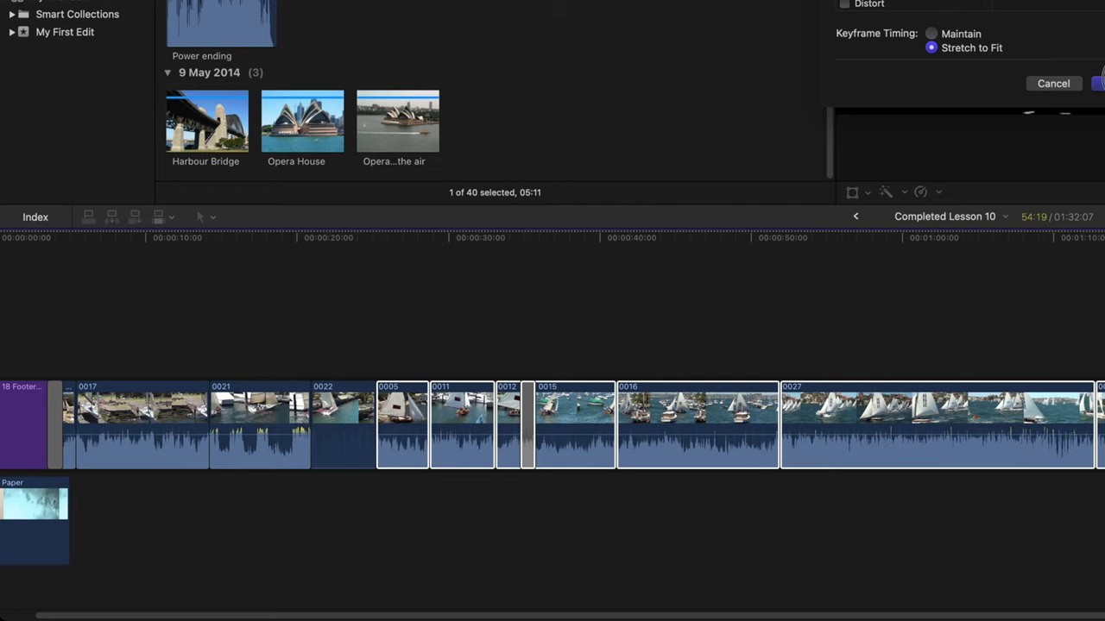
# Step: Paste 0022's volume onto clips 0005–0049, lower clip 0017's volume, and expand its audio
pyautogui.click(1099, 82)
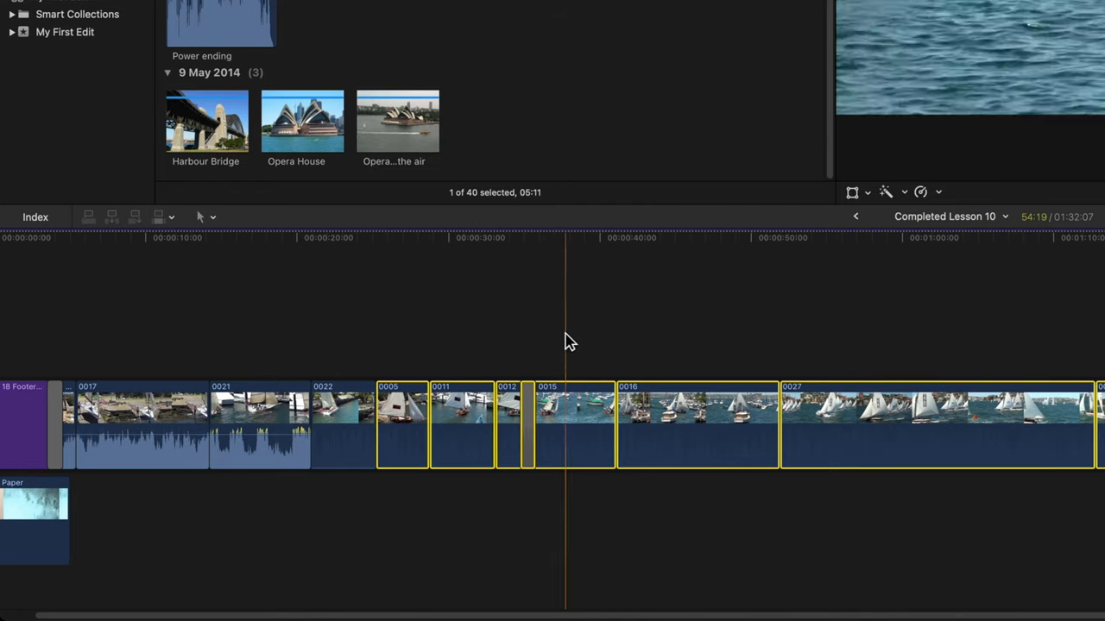
pyautogui.click(69, 436)
pyautogui.moveTo(76, 439); pyautogui.dragTo(76, 479)
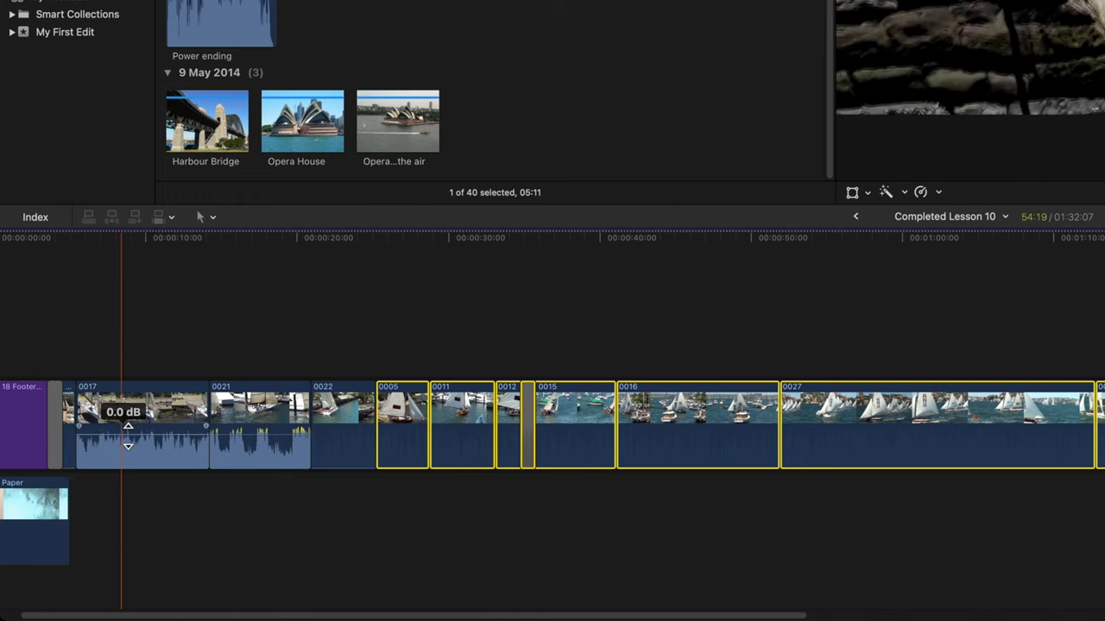
pyautogui.press('super+equal')
pyautogui.press('super+equal')
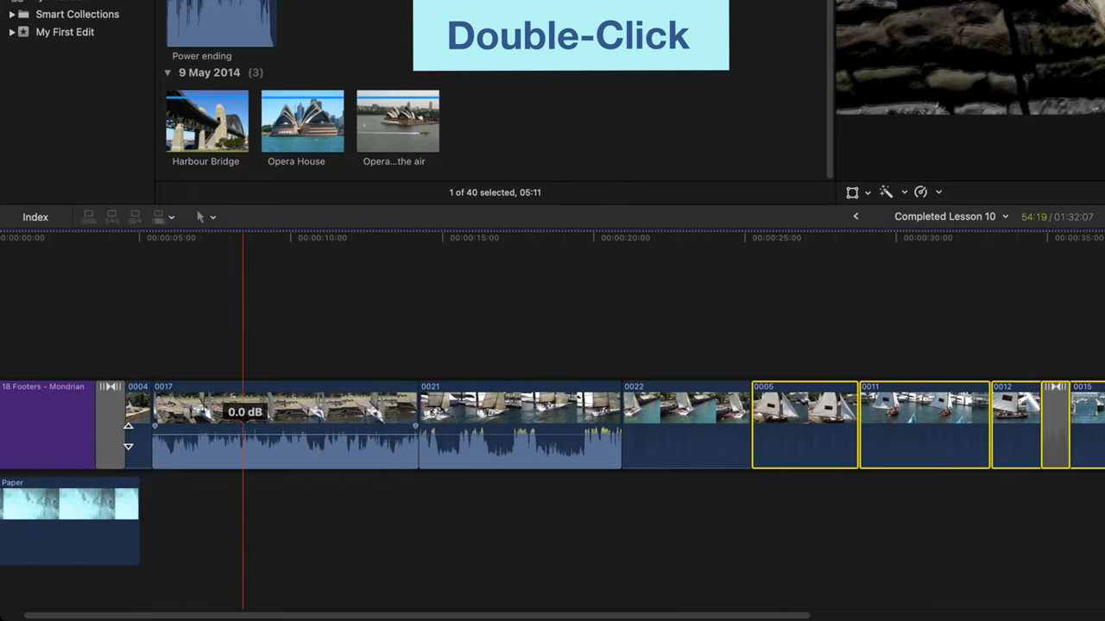
pyautogui.doubleClick(315, 462)
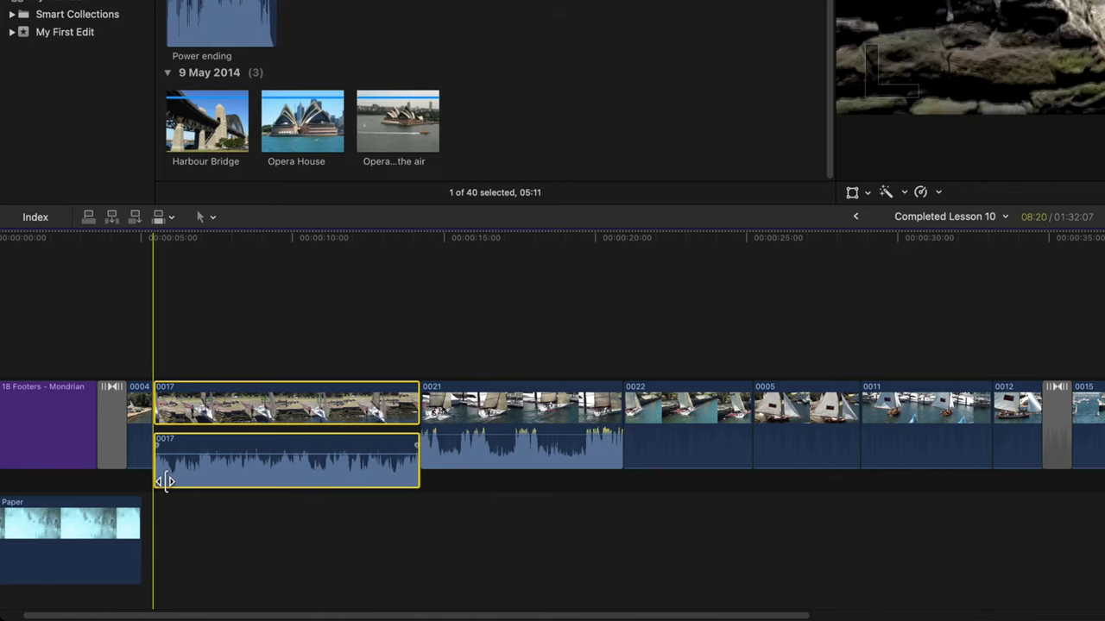
# Step: Extend clip 0017's audio to start earlier with a fade-in and run into clip 0021
pyautogui.moveTo(164, 481); pyautogui.dragTo(82, 485)
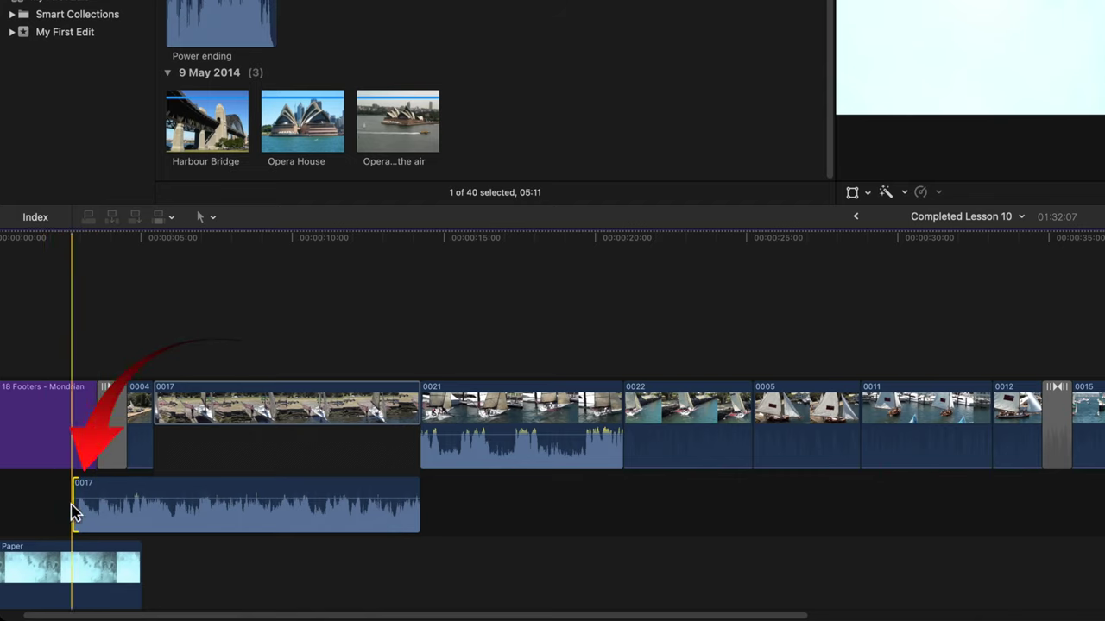
pyautogui.click(76, 493)
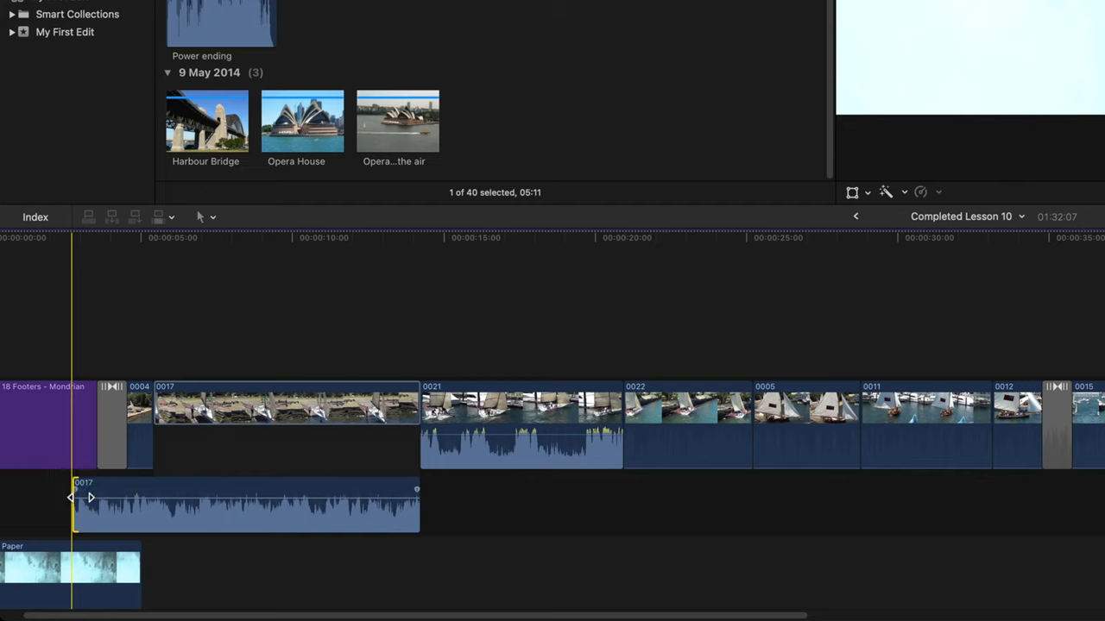
pyautogui.moveTo(80, 498)
pyautogui.mouseDown()
pyautogui.moveTo(107, 500)
pyautogui.moveTo(111, 489)
pyautogui.mouseUp()
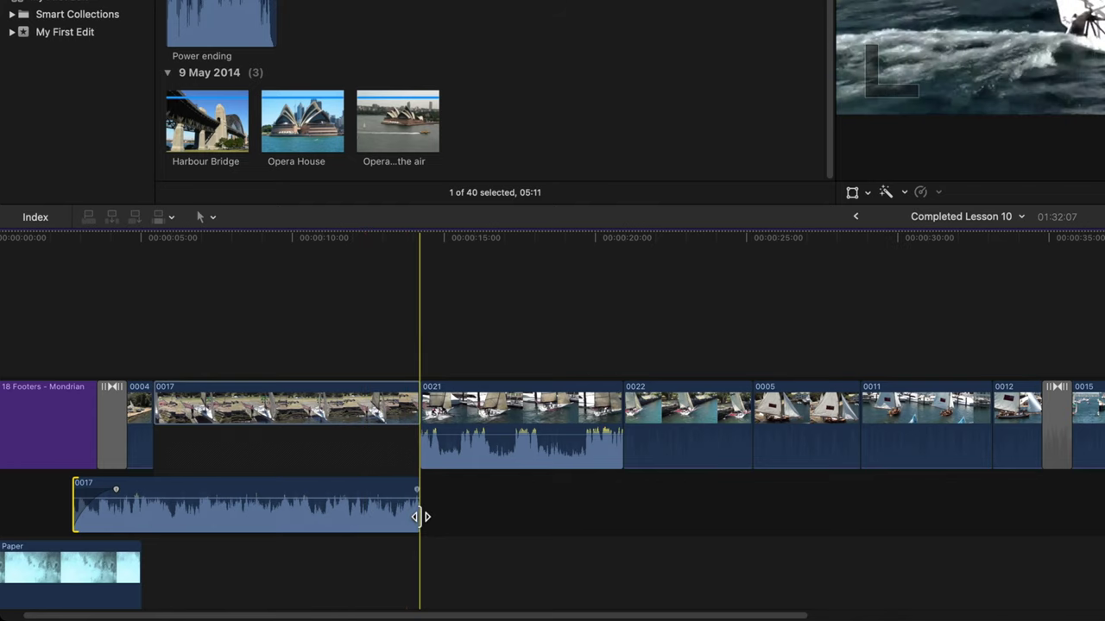
pyautogui.moveTo(421, 516); pyautogui.dragTo(518, 524)
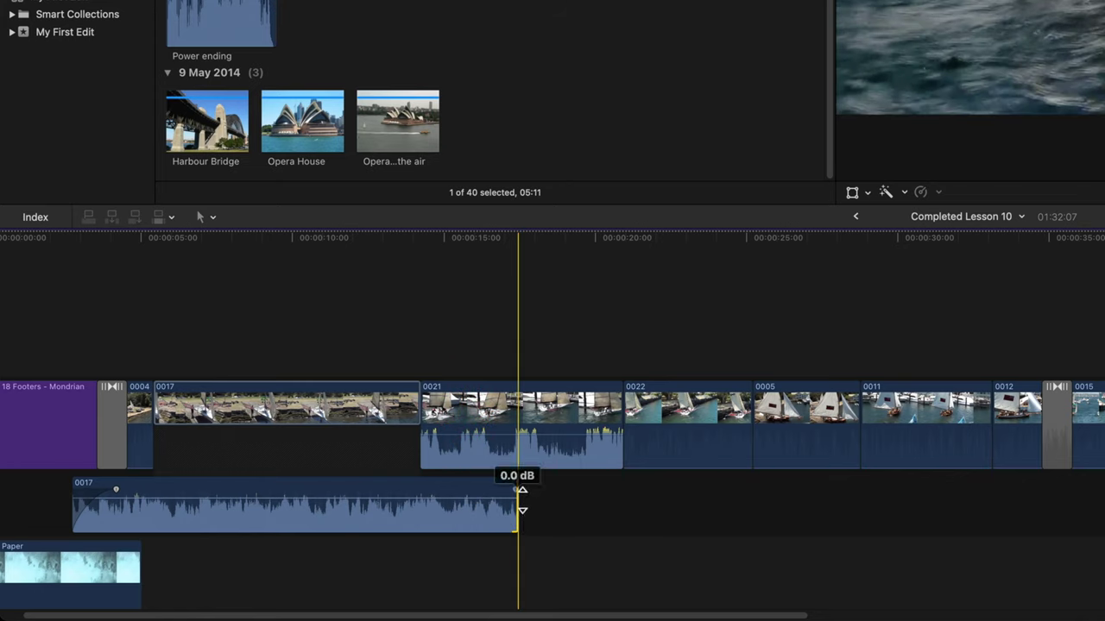
pyautogui.moveTo(520, 496); pyautogui.dragTo(462, 496)
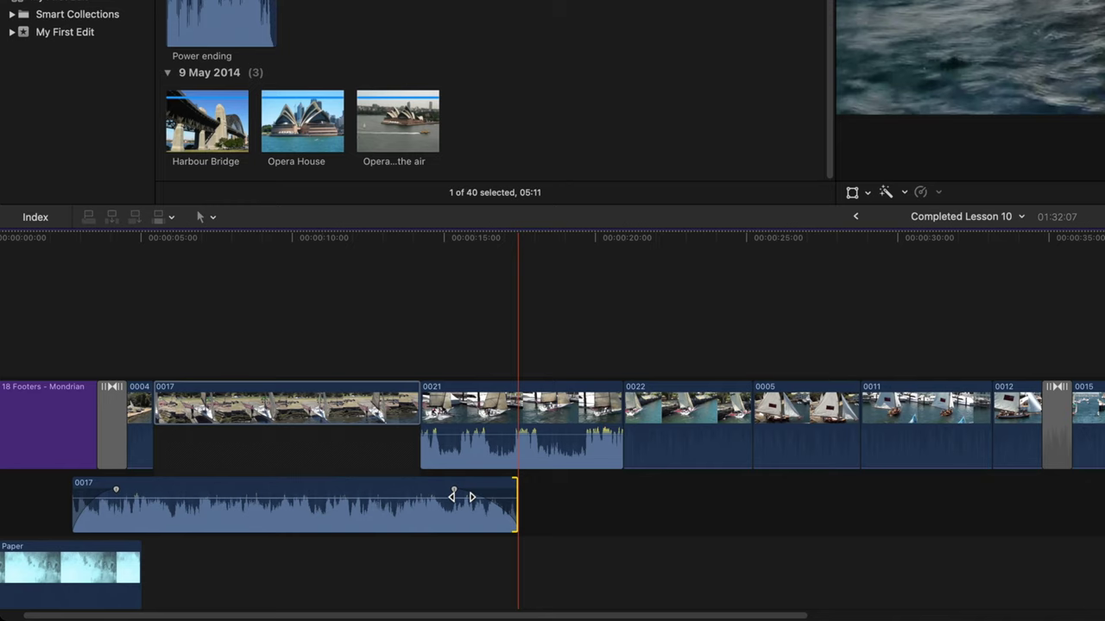
# Step: Detach clip 0021's audio, slide it later, and lengthen its end
pyautogui.rightClick(518, 458)
pyautogui.rightClick(518, 457)
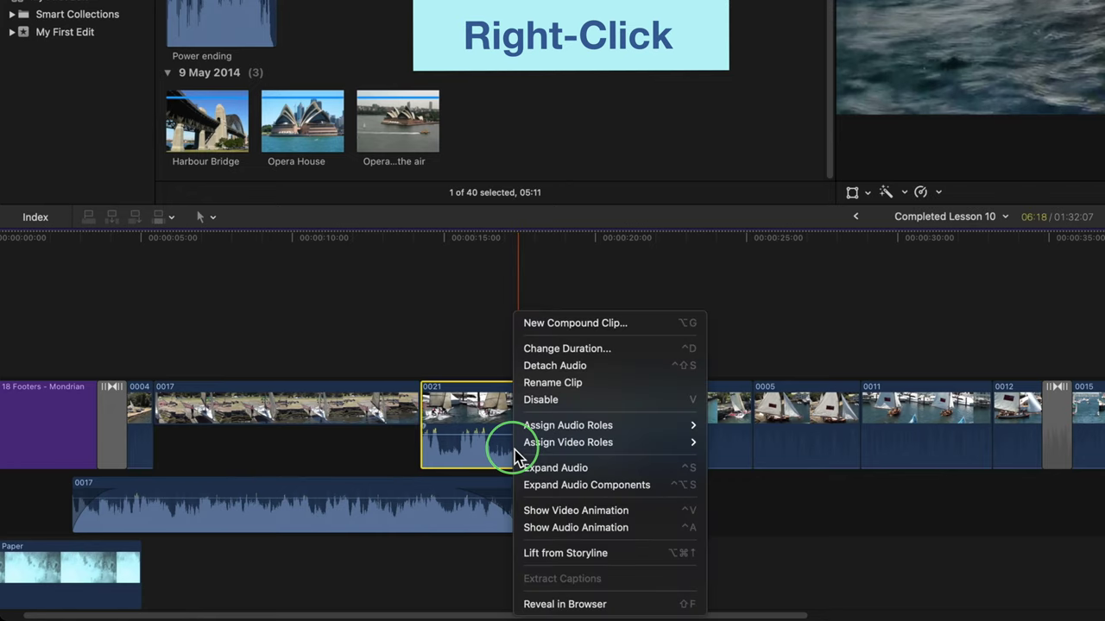
pyautogui.click(545, 371)
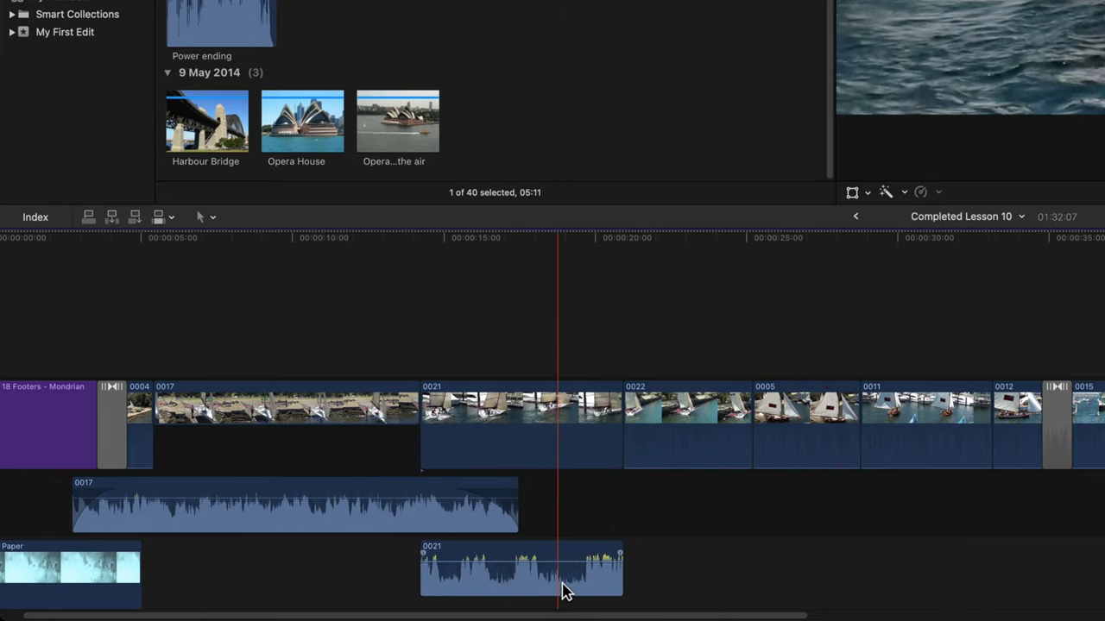
pyautogui.moveTo(559, 592); pyautogui.dragTo(670, 596)
pyautogui.moveTo(739, 569); pyautogui.dragTo(826, 572)
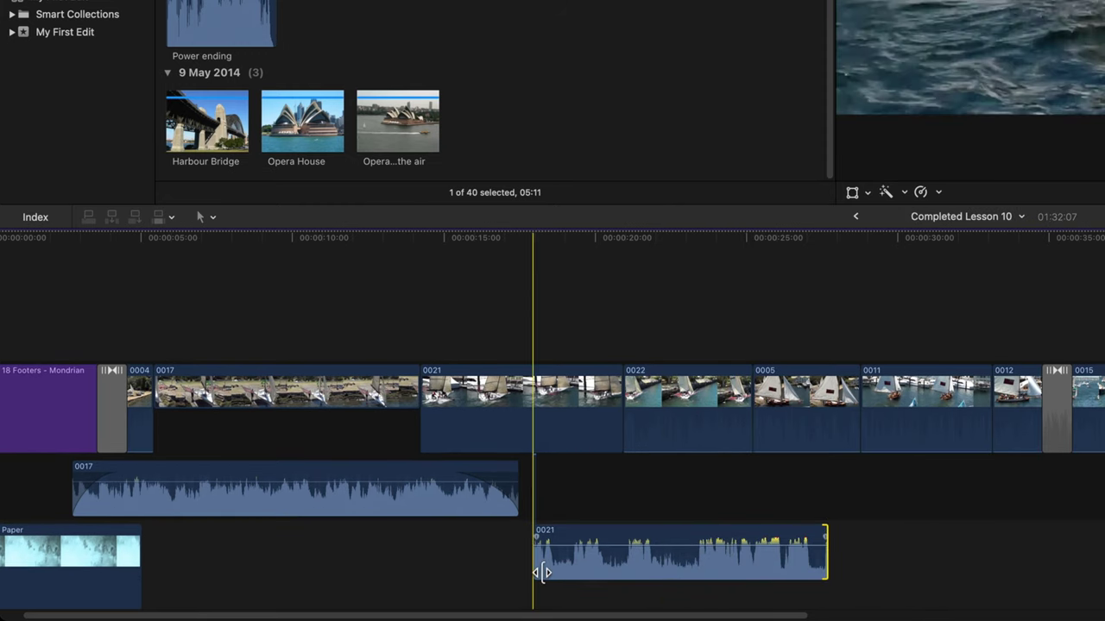
# Step: Lower the detached 0021 audio to -8.0 dB and extend it to start earlier
pyautogui.press('space')
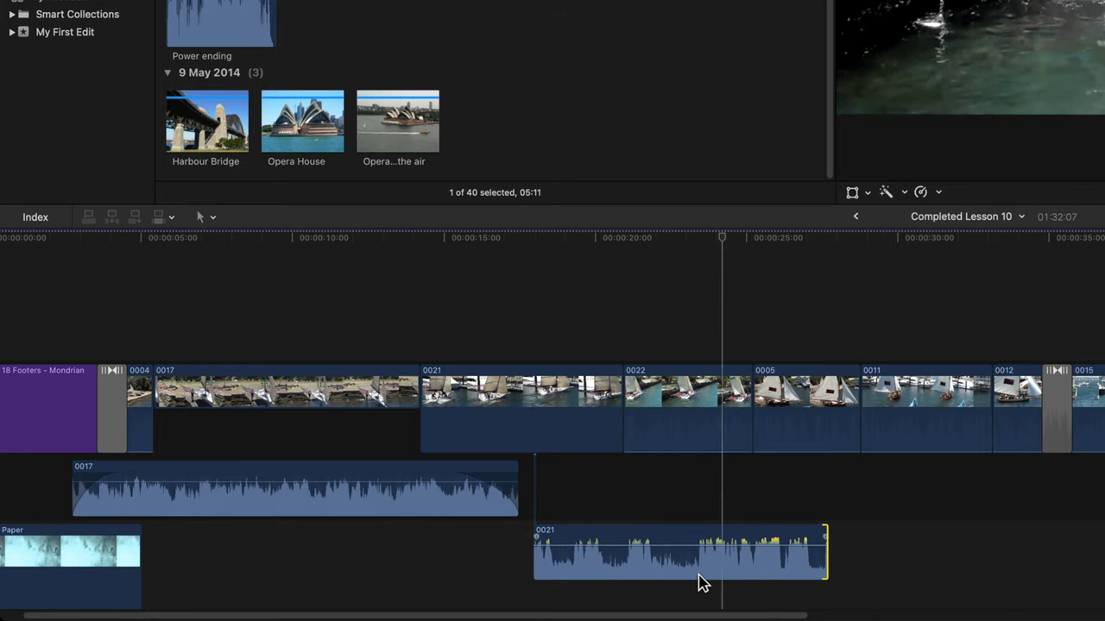
pyautogui.moveTo(720, 548); pyautogui.dragTo(718, 557)
pyautogui.press('space')
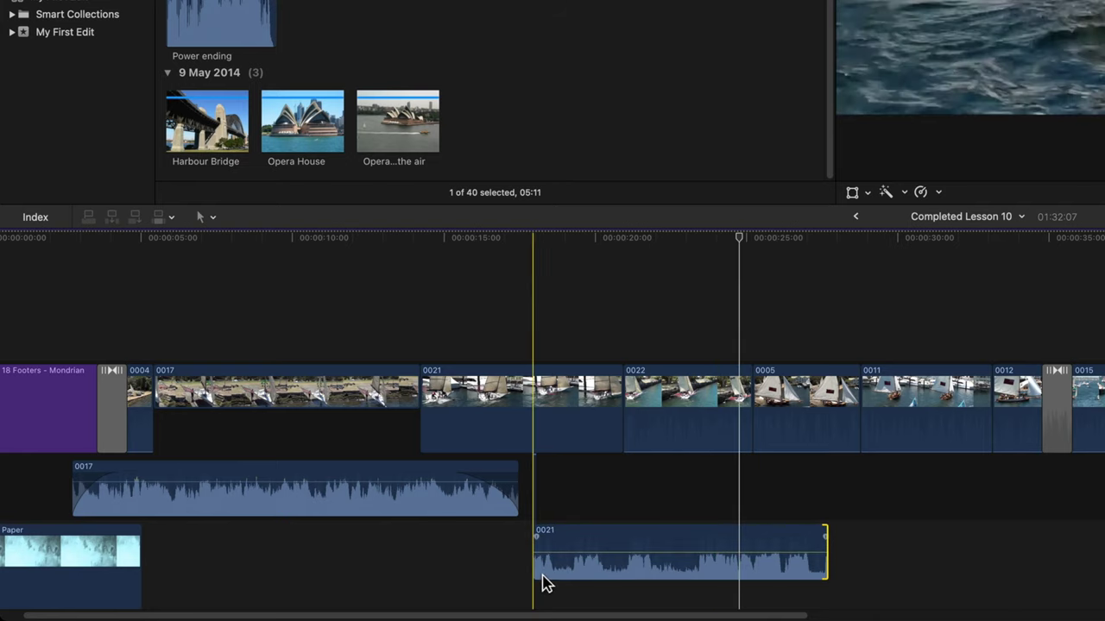
pyautogui.moveTo(536, 574); pyautogui.dragTo(513, 532)
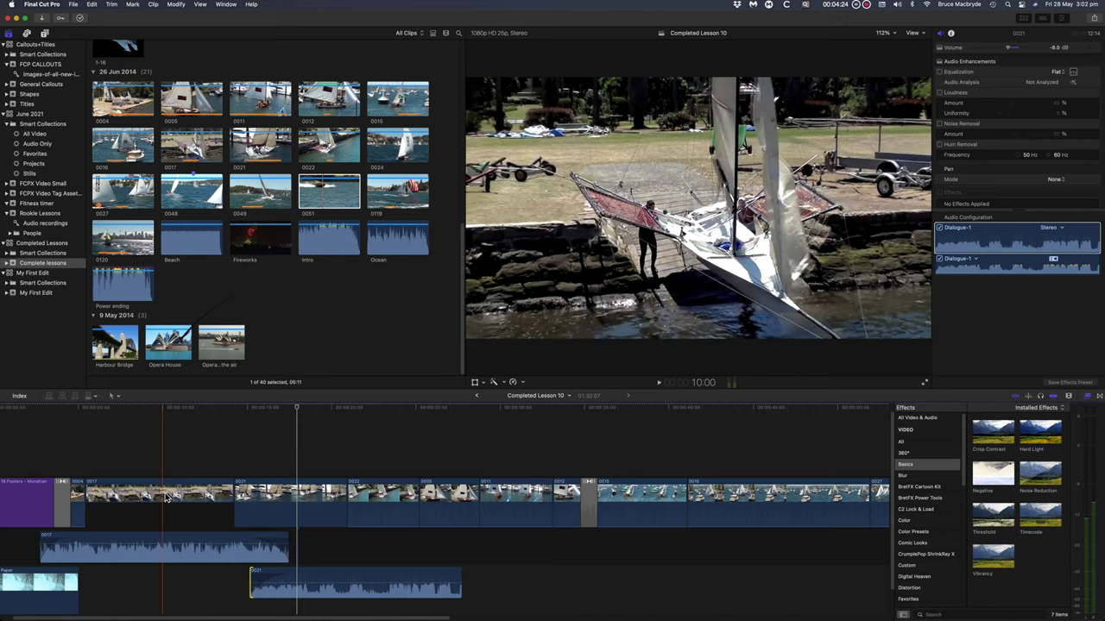
# Step: Turn on Noise Removal at 50% for audio clips 0017 and 0021 in the Audio inspector
pyautogui.click(167, 497)
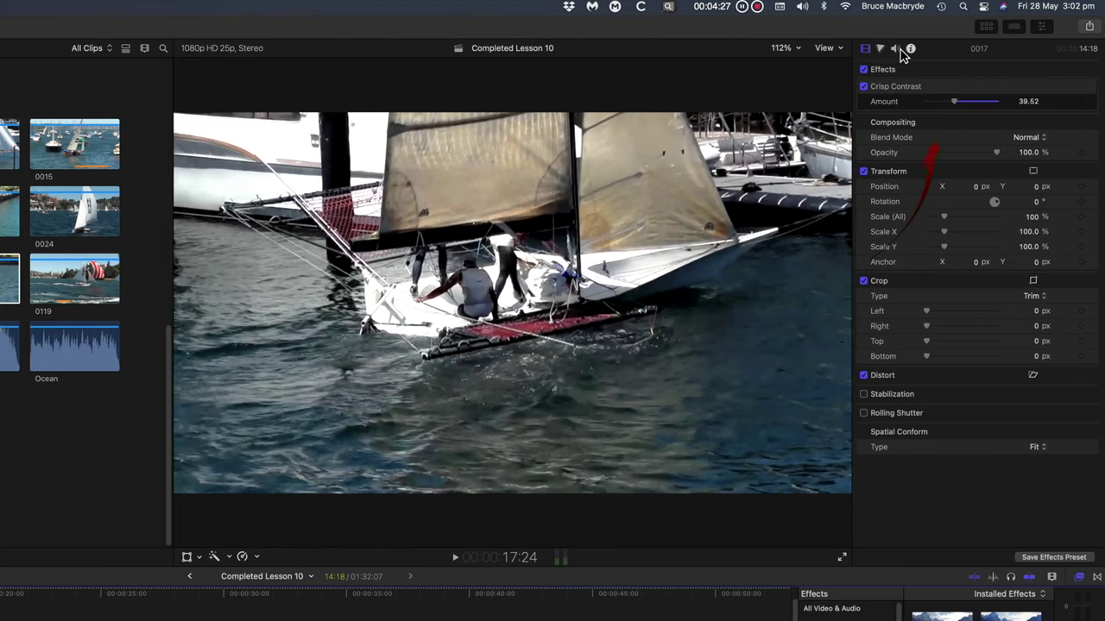
pyautogui.click(963, 34)
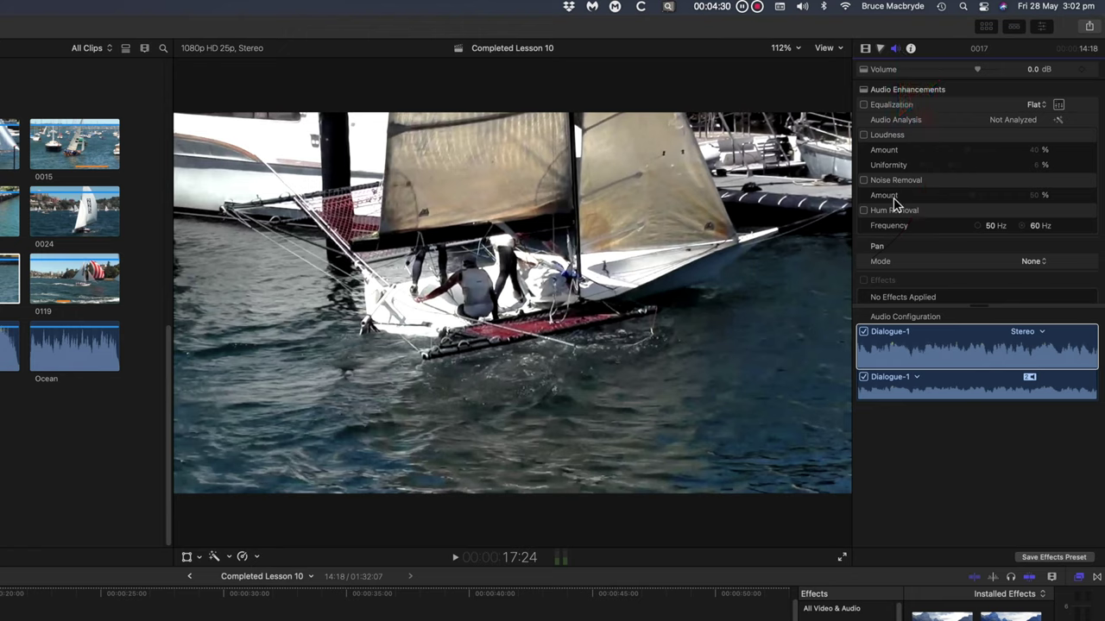
pyautogui.moveTo(1077, 122)
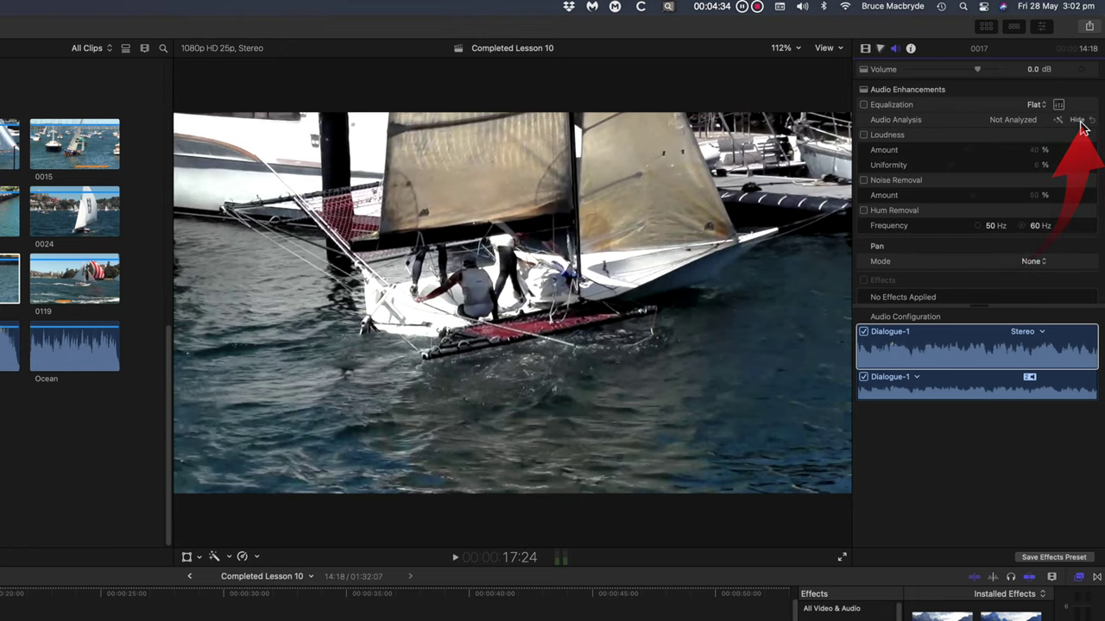
pyautogui.click(862, 180)
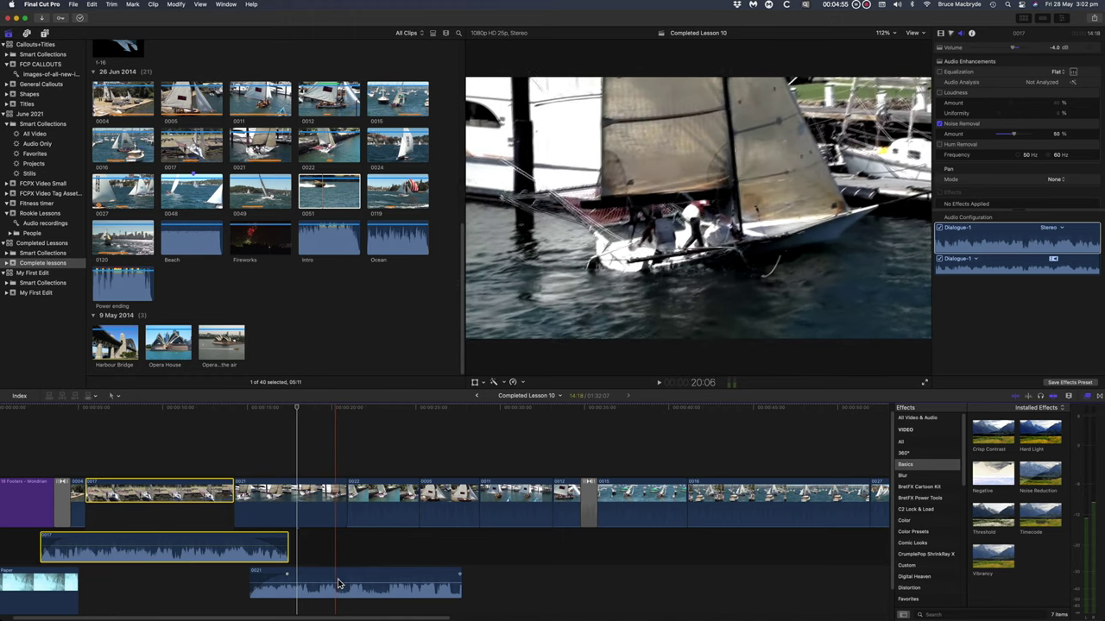
pyautogui.click(341, 582)
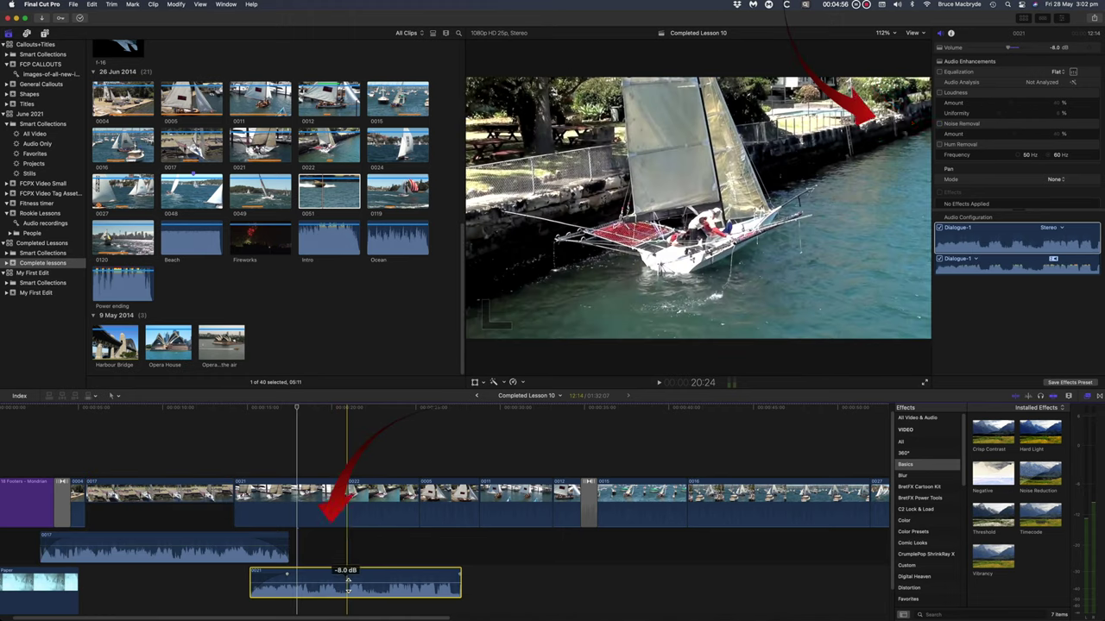
pyautogui.click(940, 124)
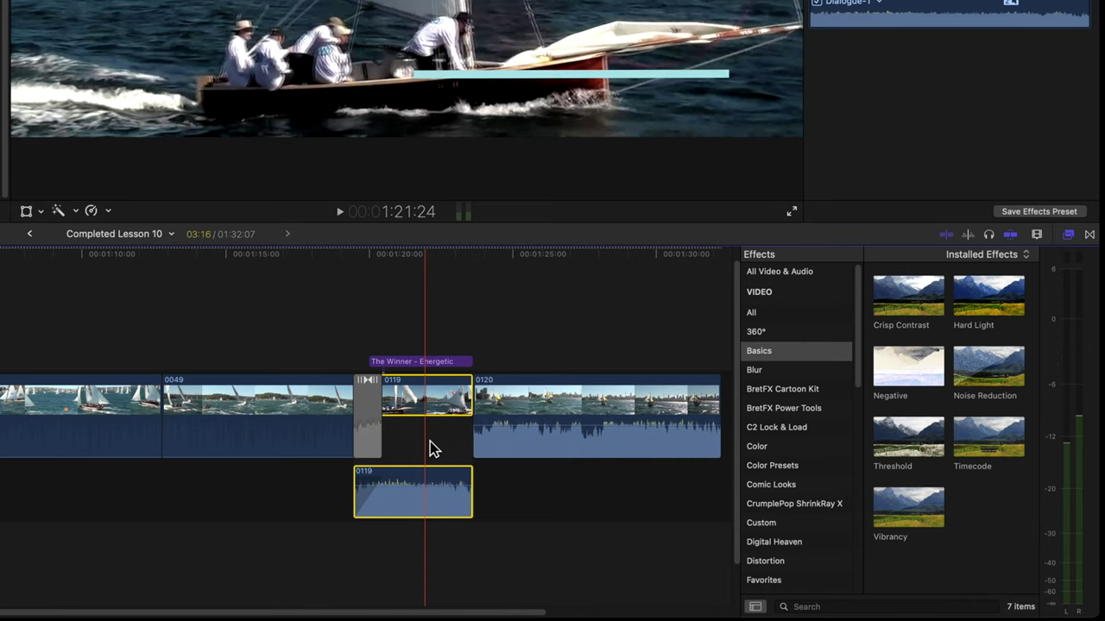
# Step: Expand clip 0119's audio, extend it to start earlier, and lower its volume
pyautogui.doubleClick(431, 448)
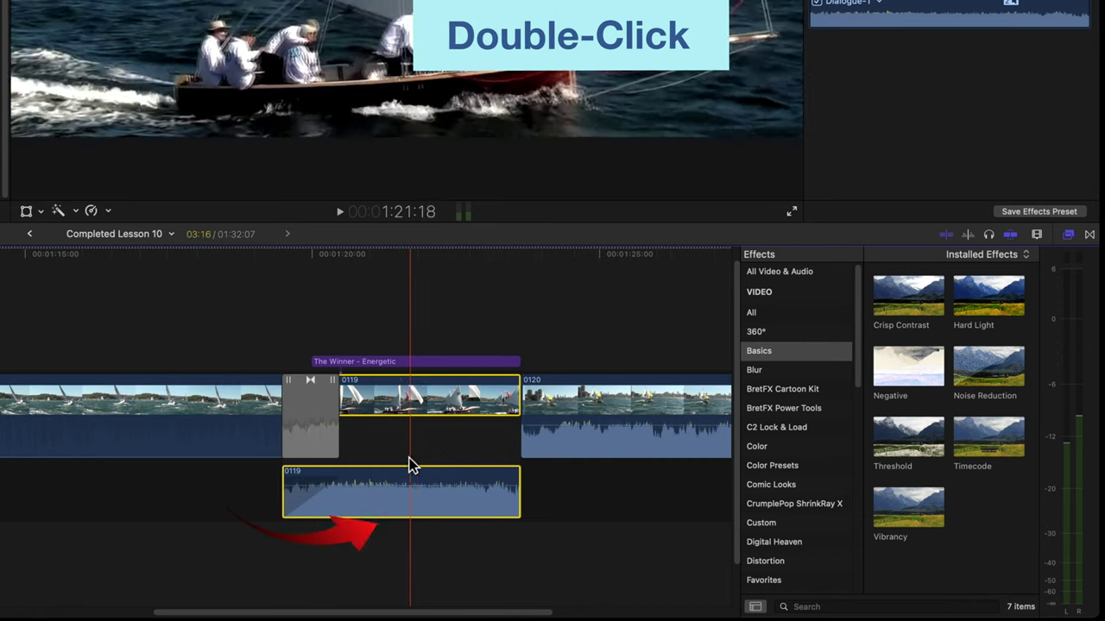
pyautogui.moveTo(292, 514); pyautogui.dragTo(48, 485)
pyautogui.moveTo(202, 486); pyautogui.dragTo(203, 501)
pyautogui.press('space')
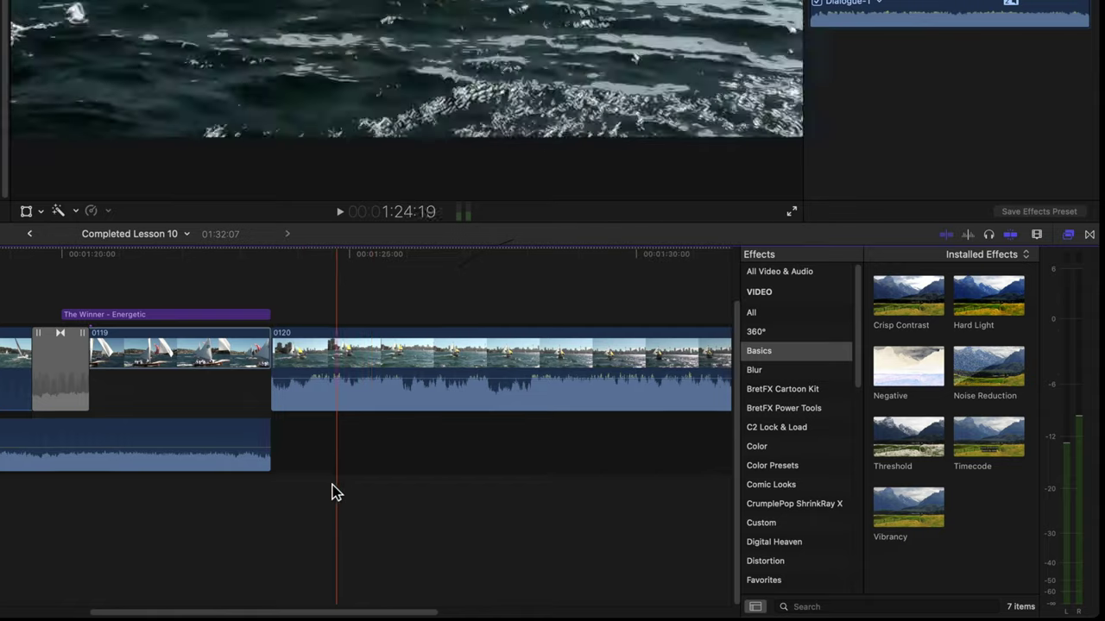
pyautogui.press('space')
# Step: Extend the 0119 audio past the video's end with a -3dB fade-out
pyautogui.moveTo(271, 471)
pyautogui.mouseDown()
pyautogui.moveTo(427, 480)
pyautogui.moveTo(429, 438)
pyautogui.moveTo(303, 434)
pyautogui.mouseUp()
pyautogui.hscroll(-1, 308, 440)
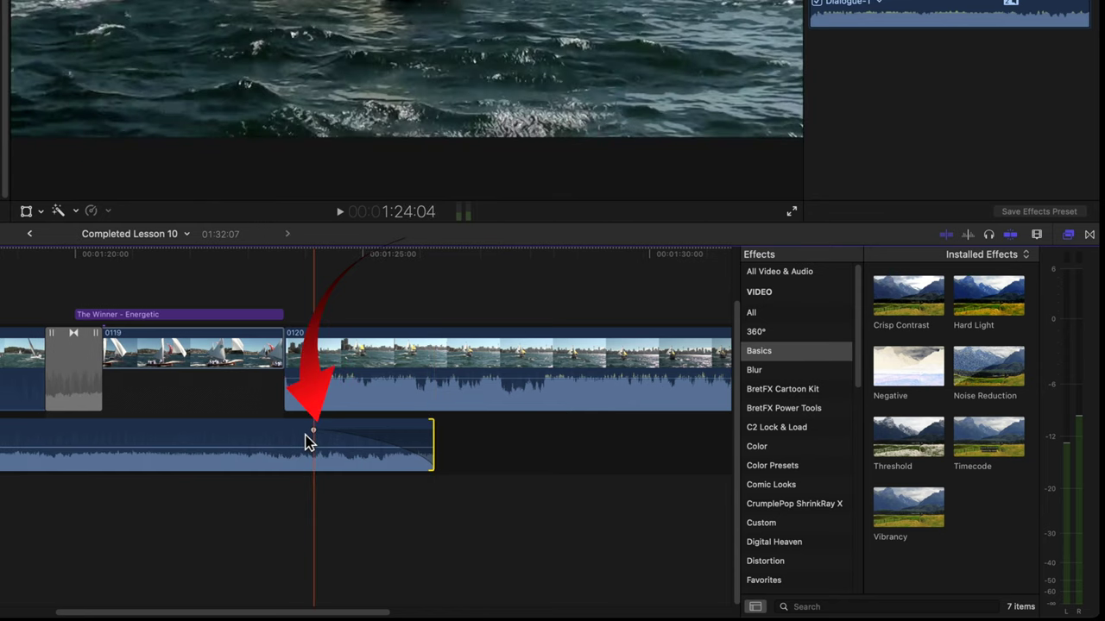
pyautogui.rightClick(318, 430)
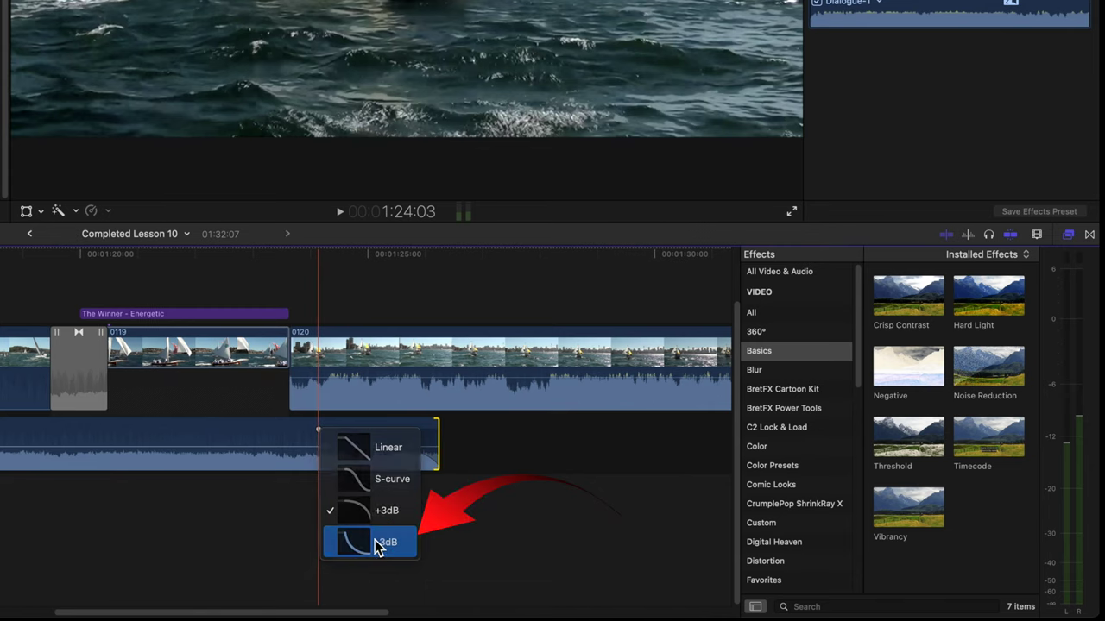
pyautogui.click(377, 540)
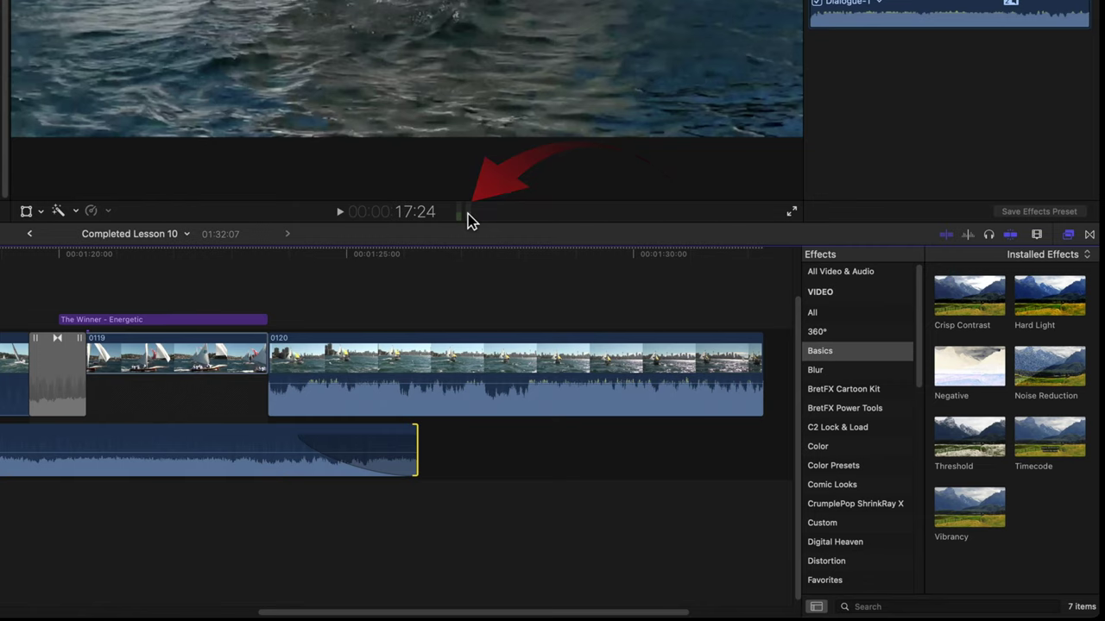
# Step: Show the audio meters, widen them, and zoom the timeline out with Command-minus
pyautogui.click(460, 214)
pyautogui.click(468, 214)
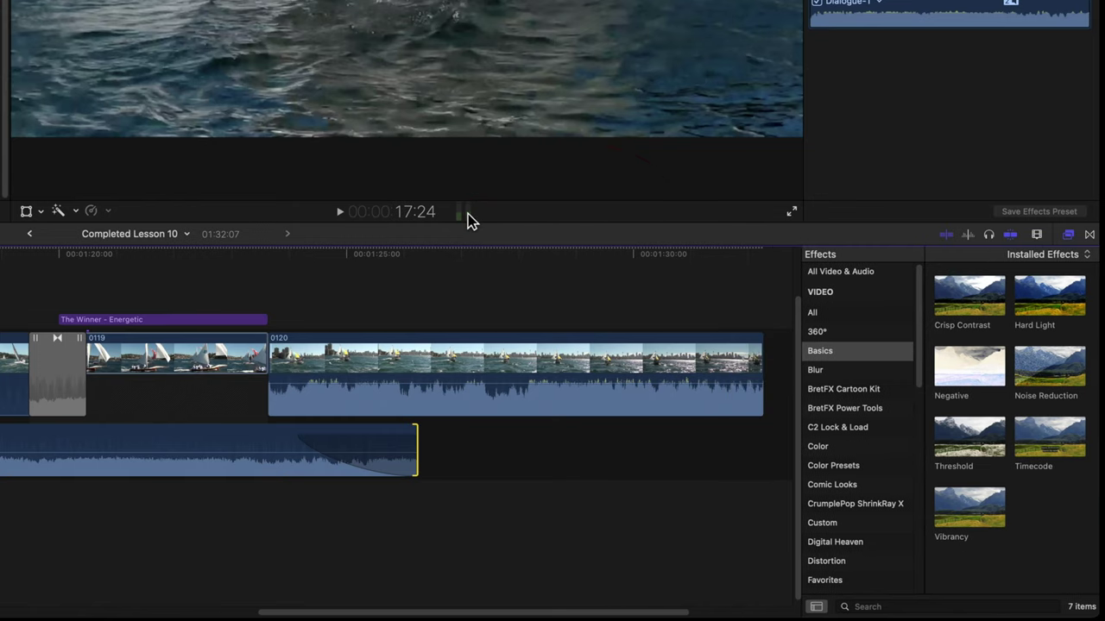
pyautogui.click(468, 214)
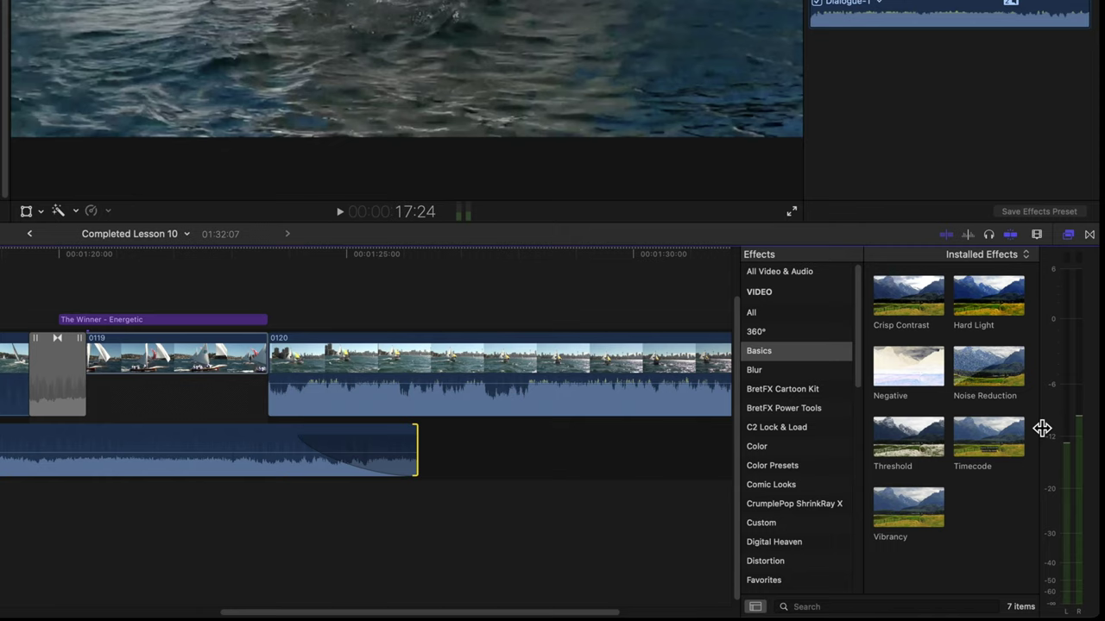
pyautogui.moveTo(1041, 428)
pyautogui.mouseDown()
pyautogui.moveTo(989, 426)
pyautogui.moveTo(1043, 428)
pyautogui.mouseUp()
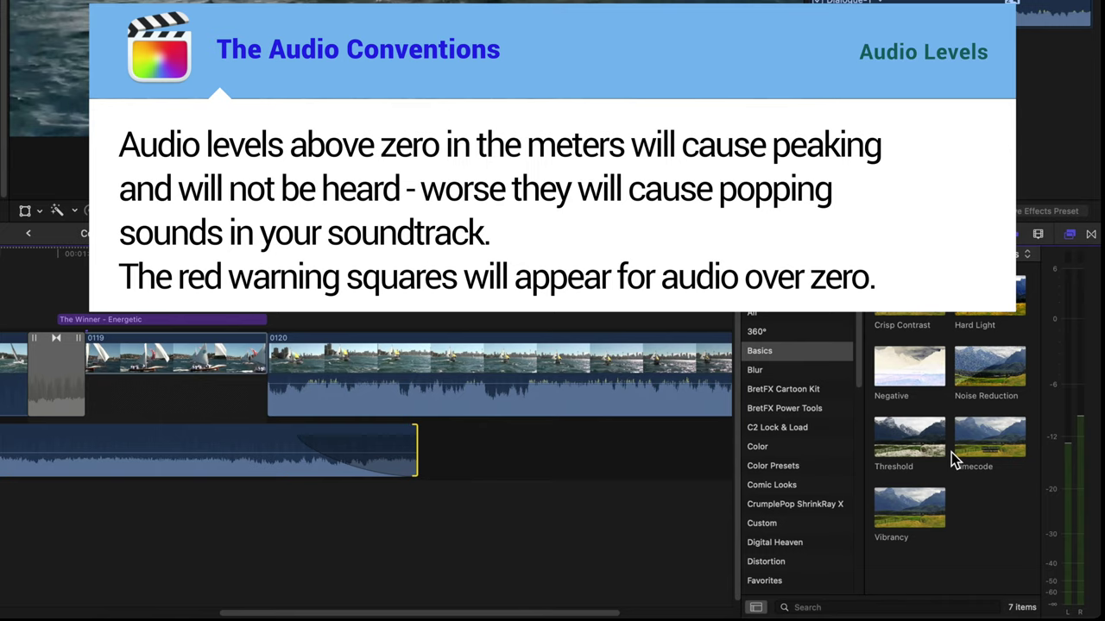
pyautogui.press('super+minus')
pyautogui.press('super+minus')
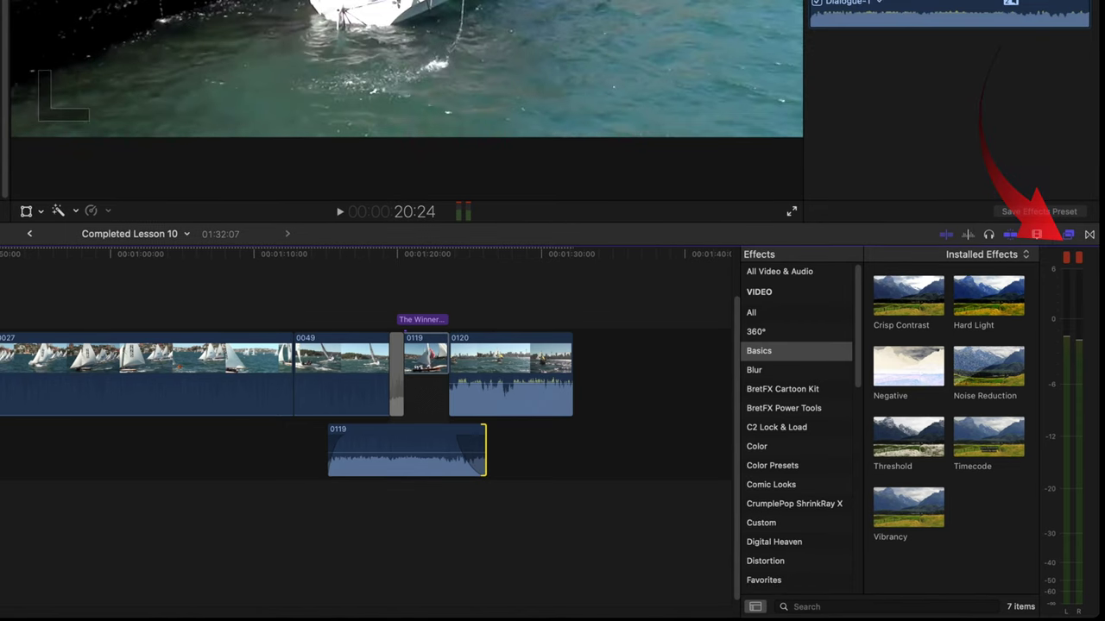
pyautogui.press('space')
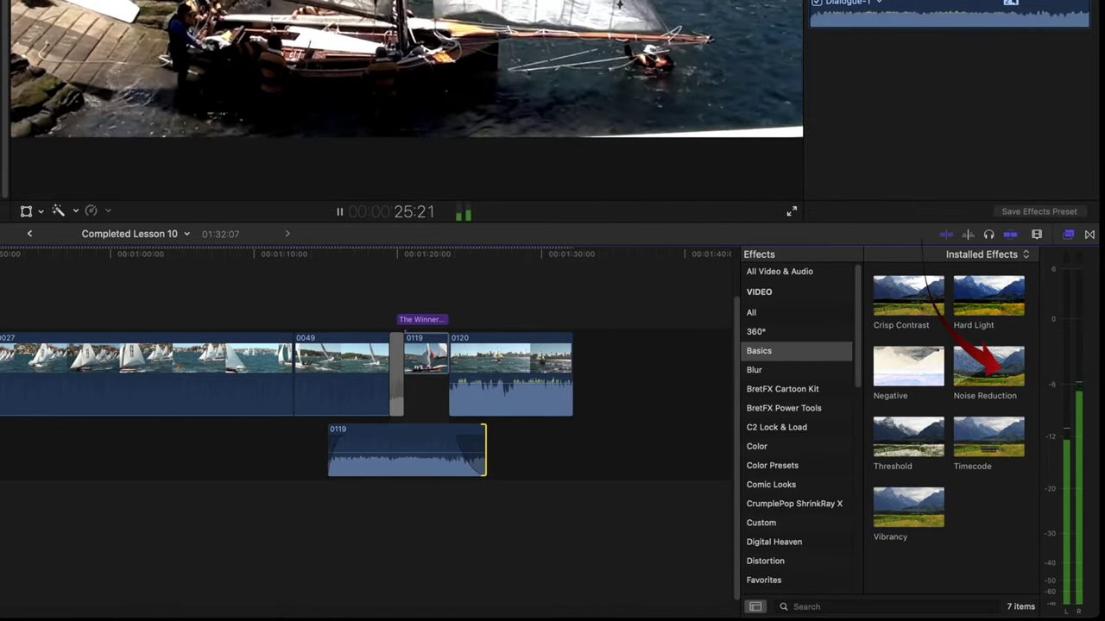
pyautogui.press('space')
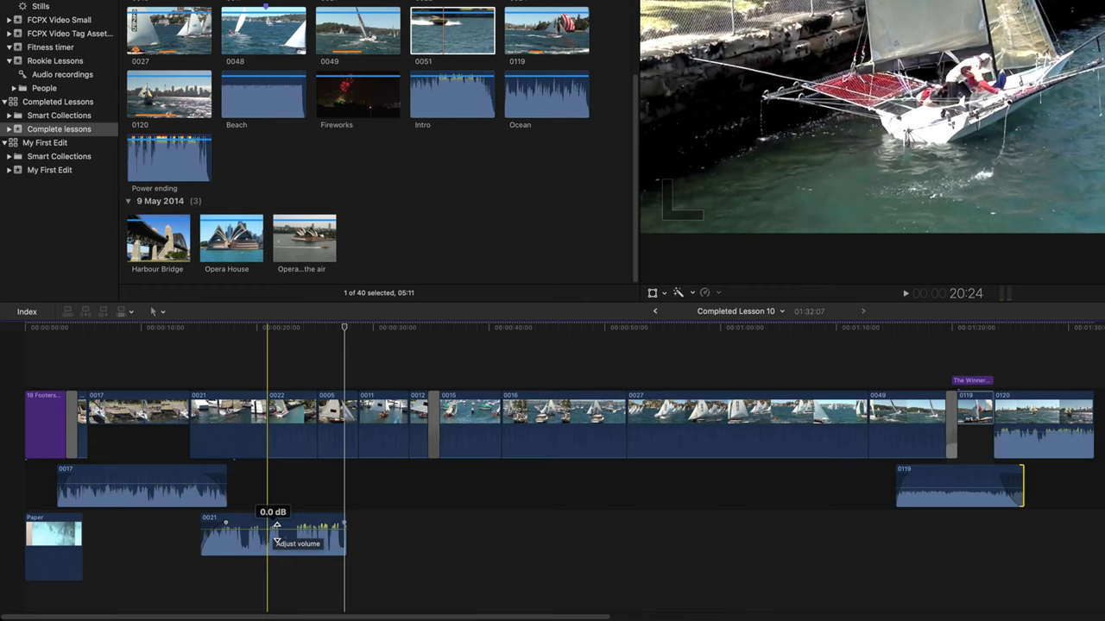
# Step: Select clip 0051 in the browser and lower audio clip 0021 to -7.0 dB
pyautogui.click(452, 37)
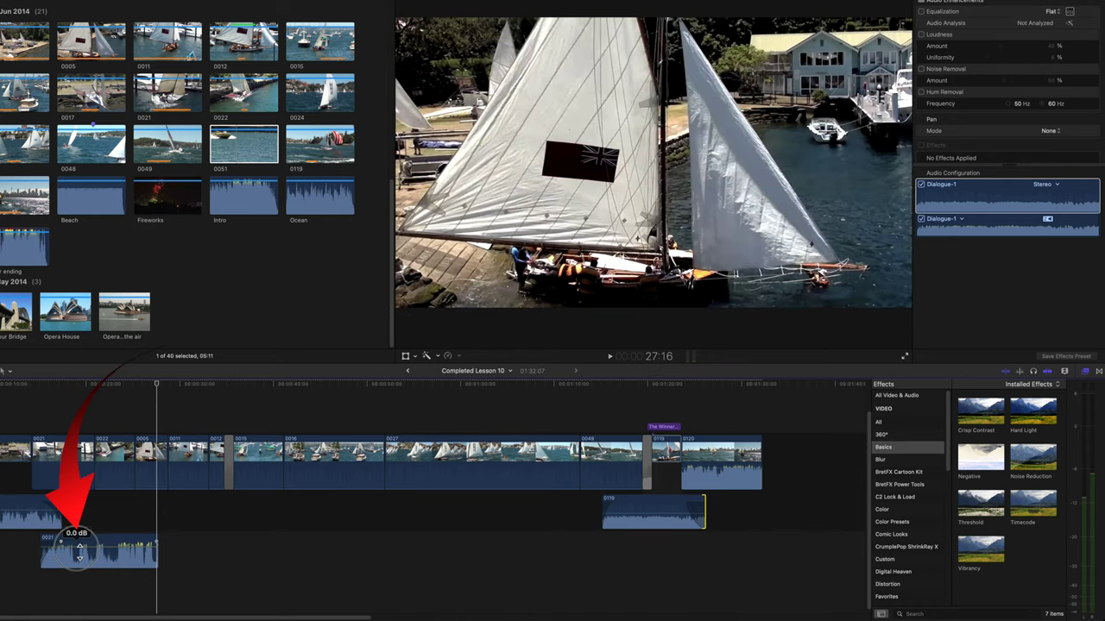
pyautogui.moveTo(80, 547); pyautogui.dragTo(80, 561)
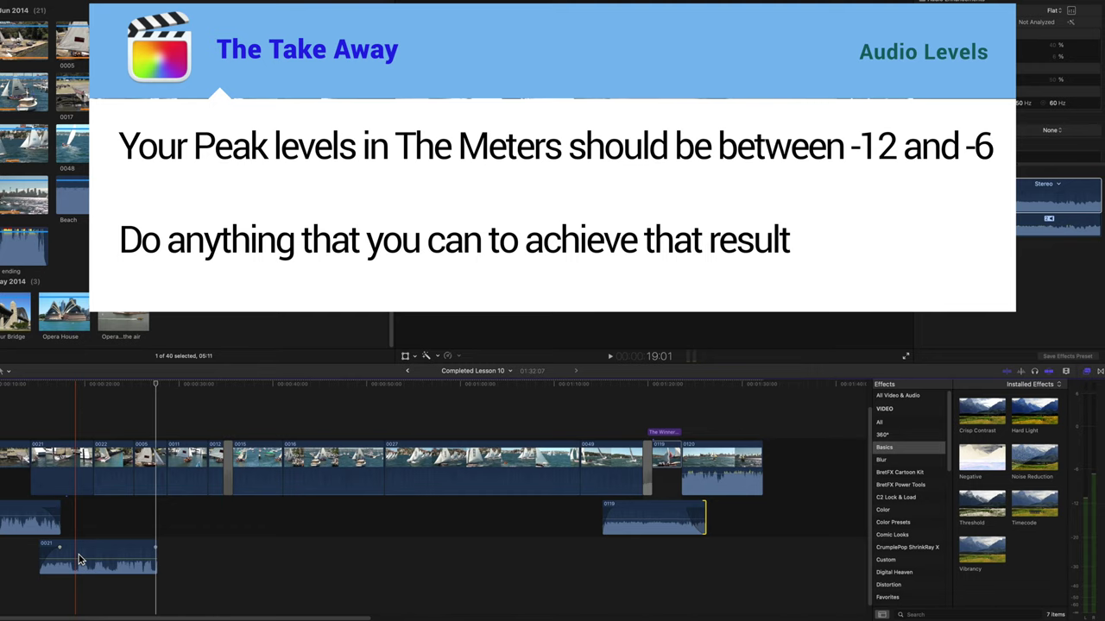
# Step: Play and stop the timeline repeatedly to check clip 0021's level, settling it at -4.0 dB
pyautogui.press('space')
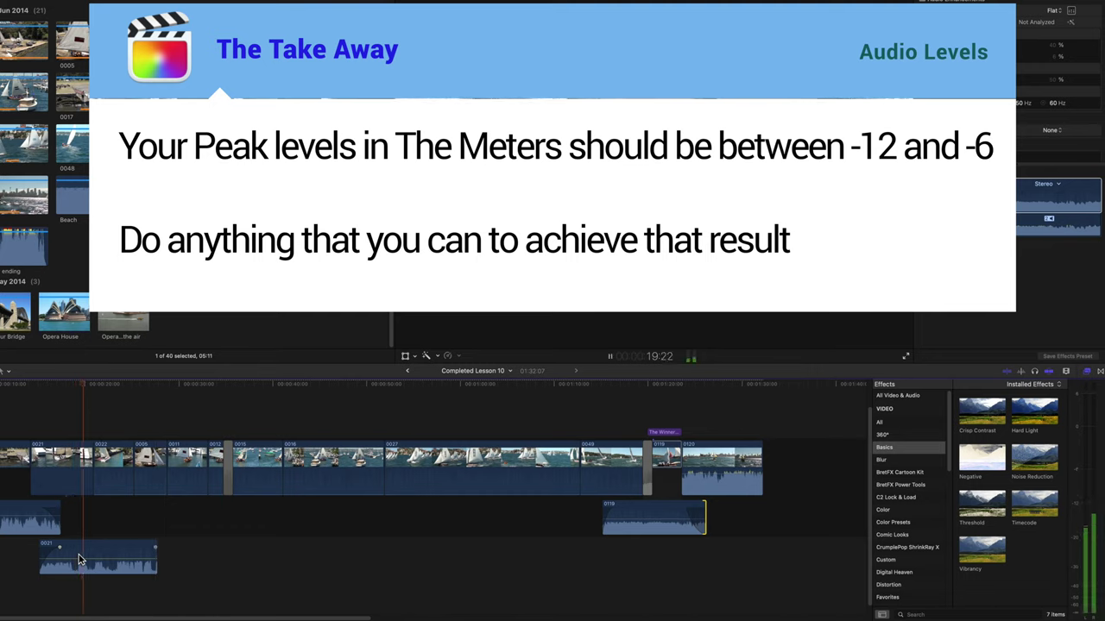
pyautogui.press('space')
pyautogui.moveTo(95, 565)
pyautogui.press('space')
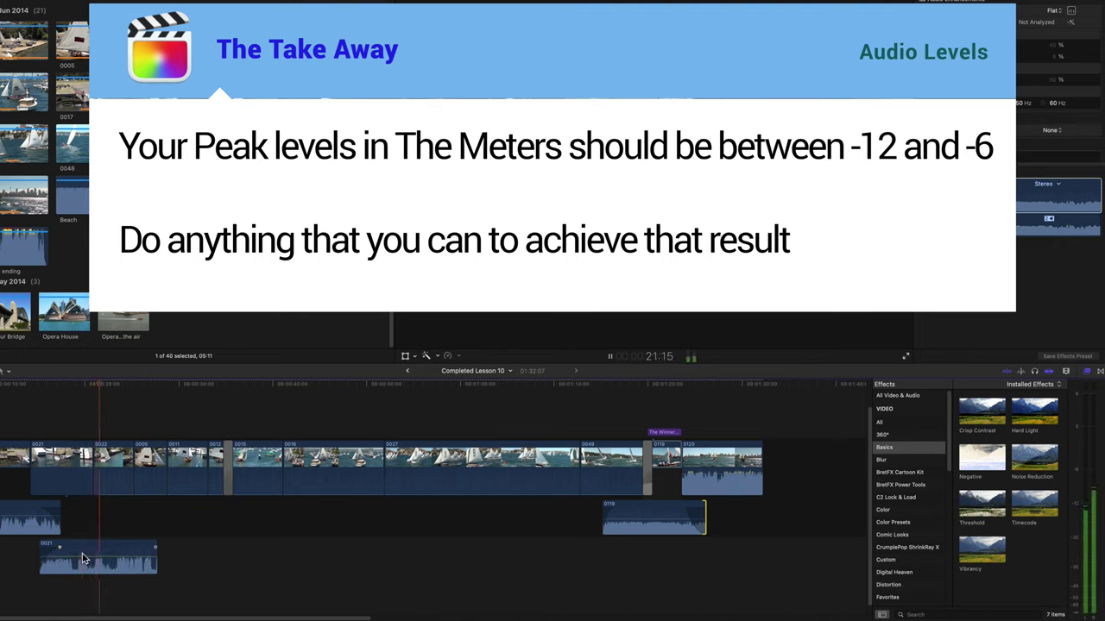
pyautogui.press('space')
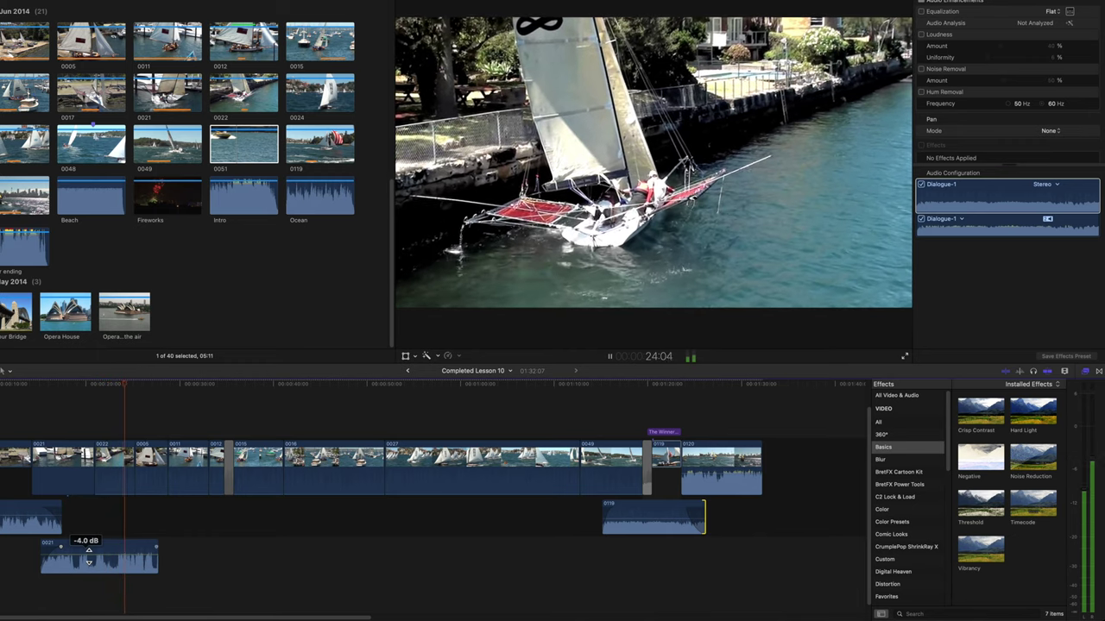
pyautogui.press('space')
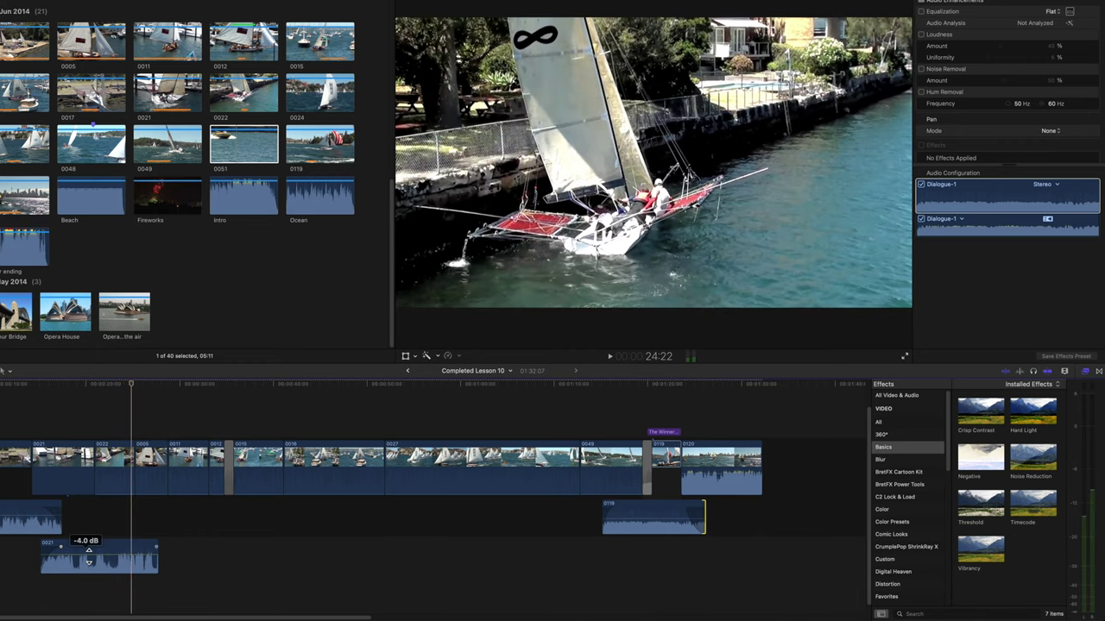
pyautogui.hscroll(1, 89, 557)
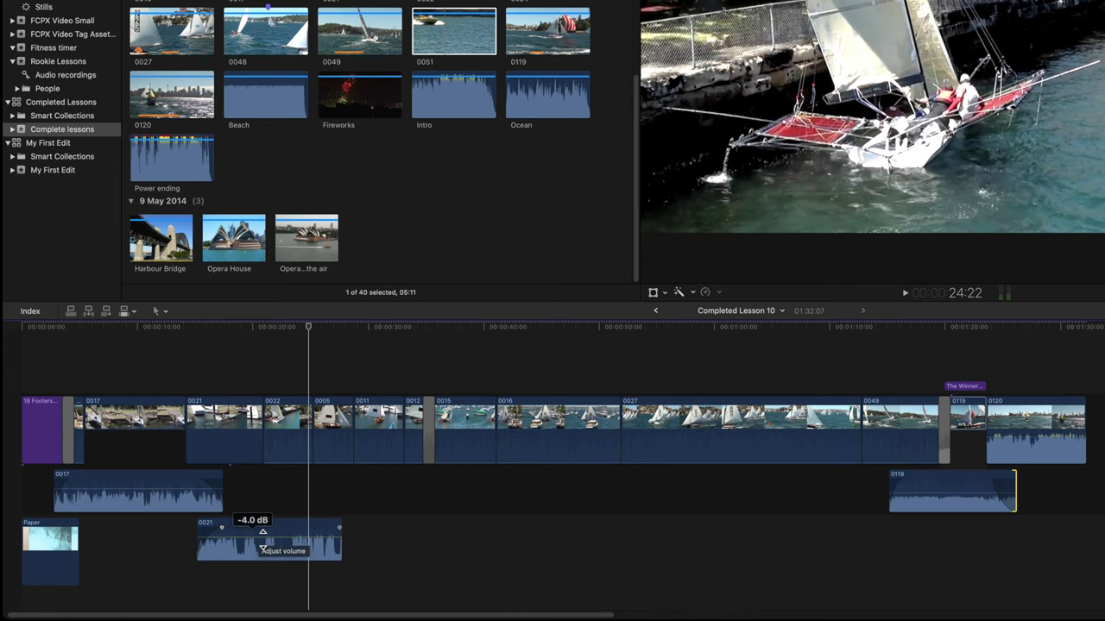
# Step: Zoom in on the timeline around the playhead and switch to the Range Selection tool
pyautogui.press('super+equal')
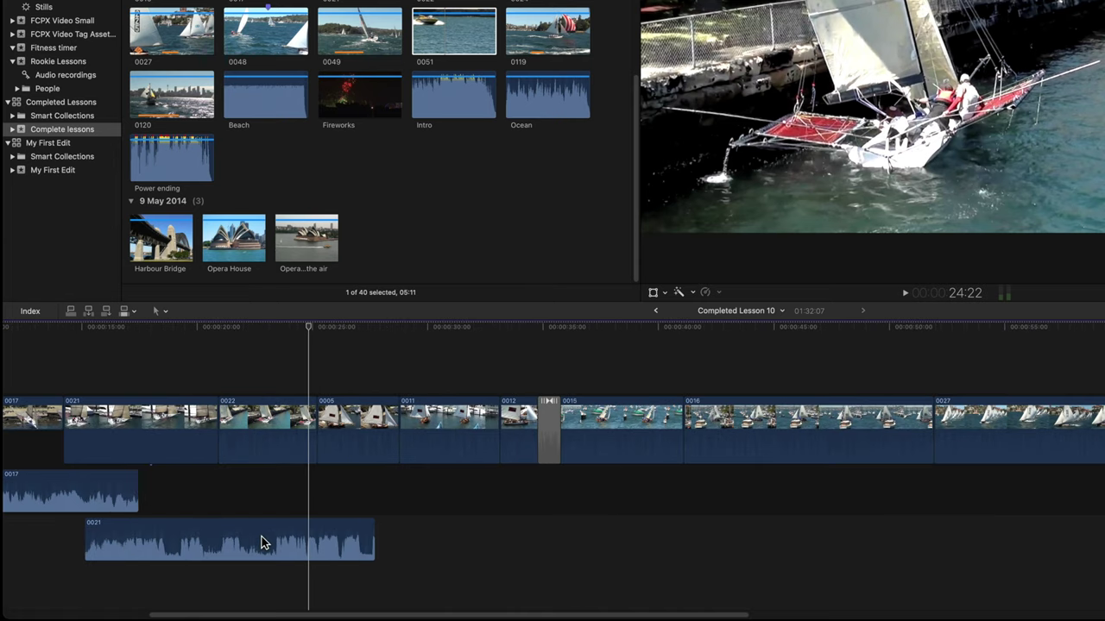
pyautogui.hscroll(-5, 263, 539)
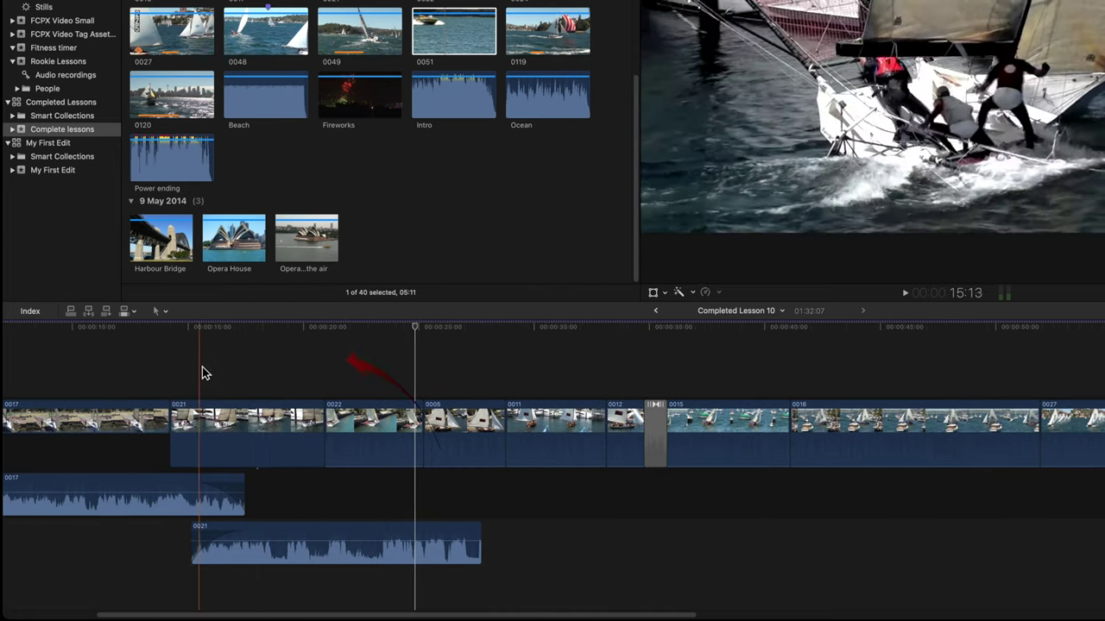
pyautogui.click(162, 312)
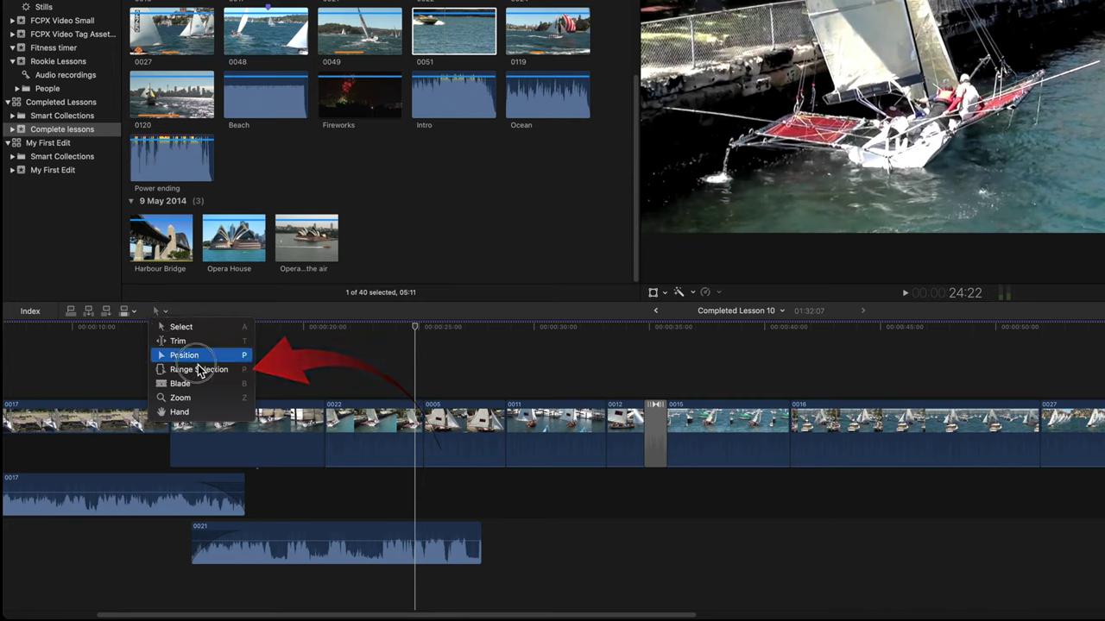
pyautogui.click(199, 369)
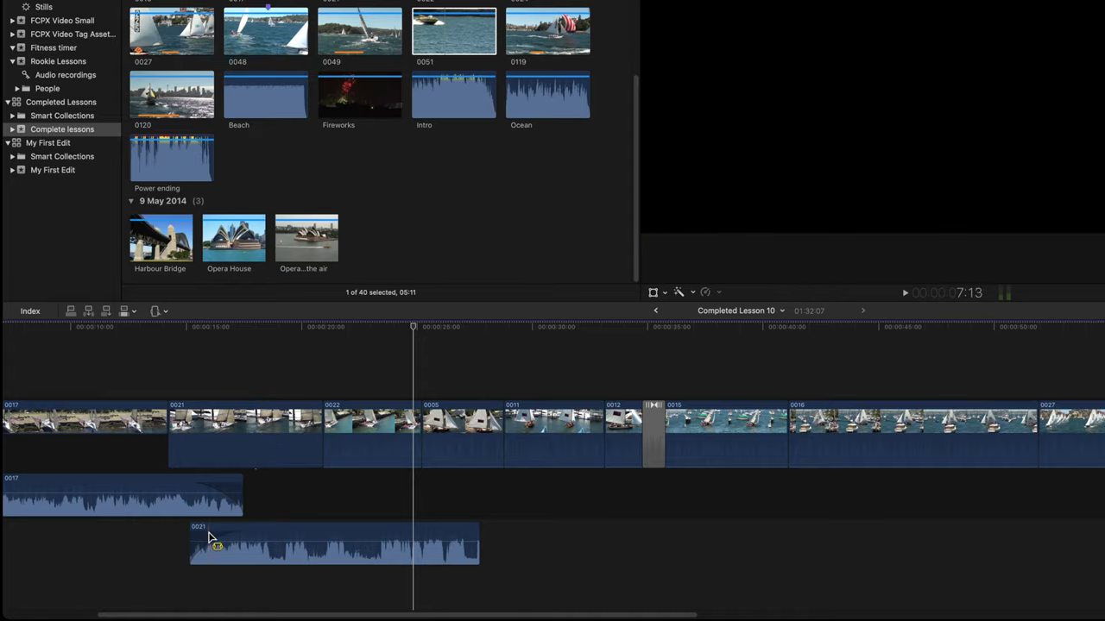
# Step: Stop playback and step the playhead back frame by frame to 15:01
pyautogui.moveTo(205, 542)
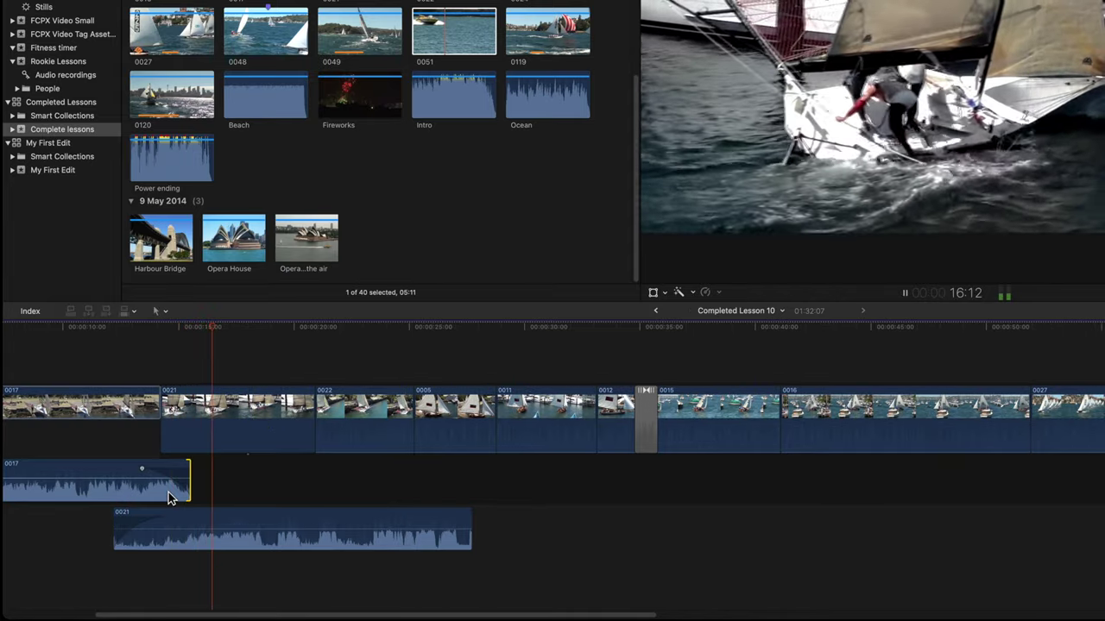
pyautogui.press('space')
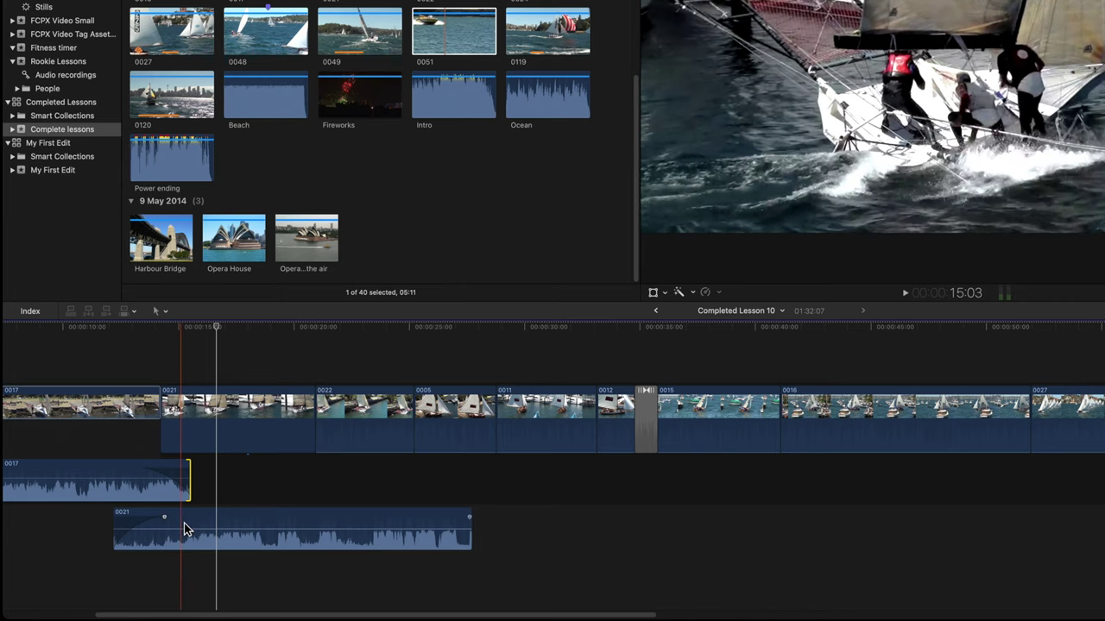
pyautogui.press('Left')
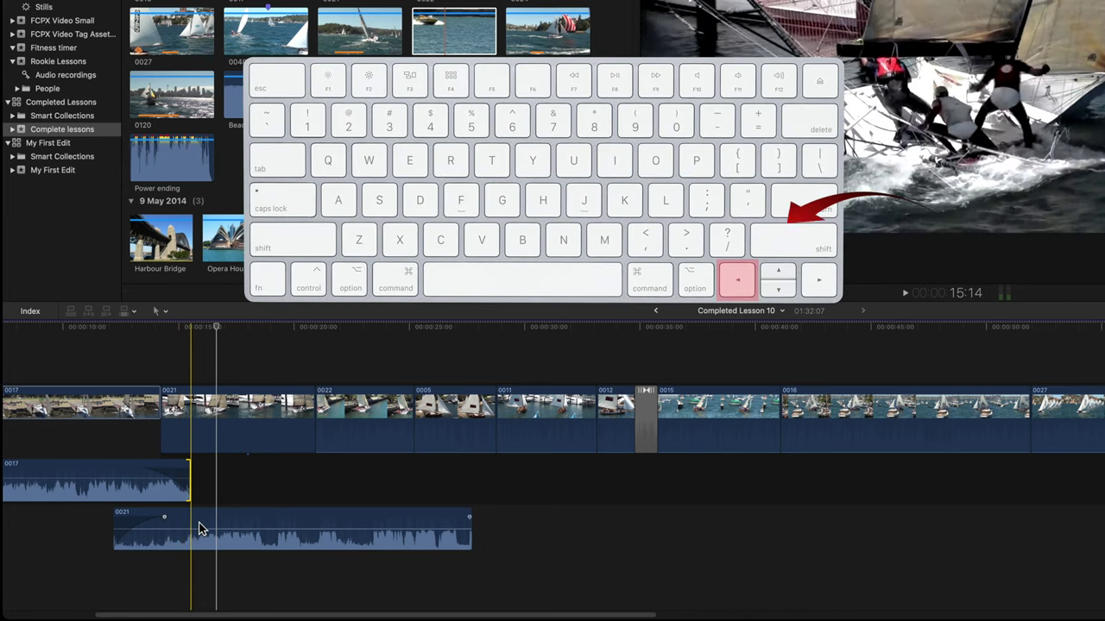
pyautogui.press('Left')
pyautogui.press('Left')
pyautogui.press('Left')
pyautogui.press('Left')
pyautogui.press('Left')
pyautogui.press('Left')
pyautogui.press('Left')
pyautogui.press('Left')
pyautogui.press('Left')
pyautogui.press('Left')
pyautogui.press('Left')
pyautogui.press('Left')
pyautogui.press('Left')
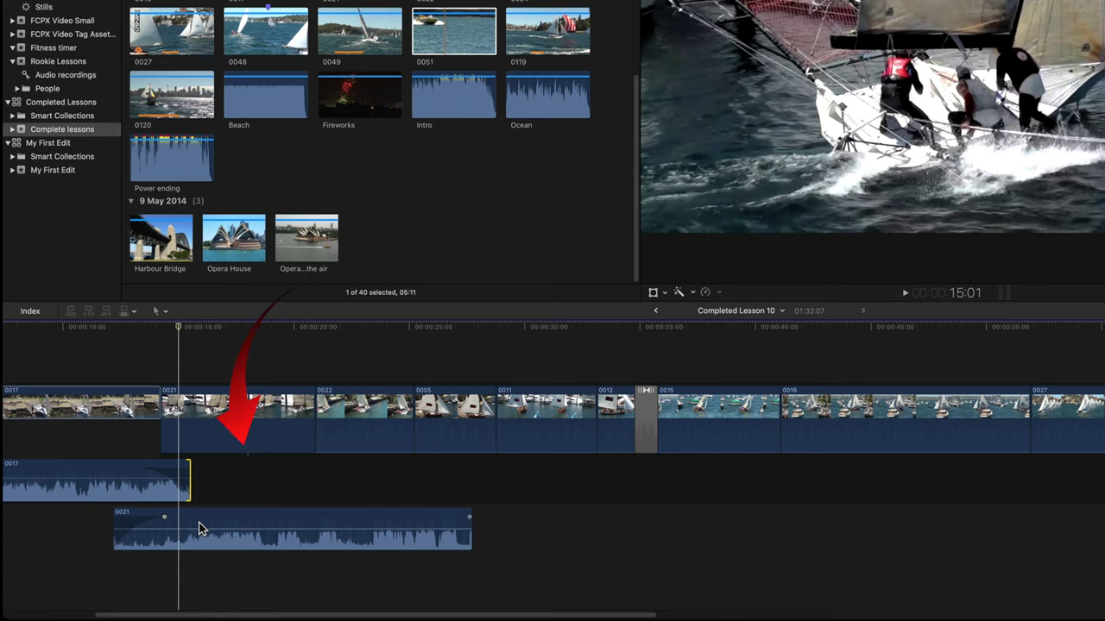
# Step: Range-select the wind section of clip 0021 and lower it to -17.0 dB
pyautogui.click(198, 529)
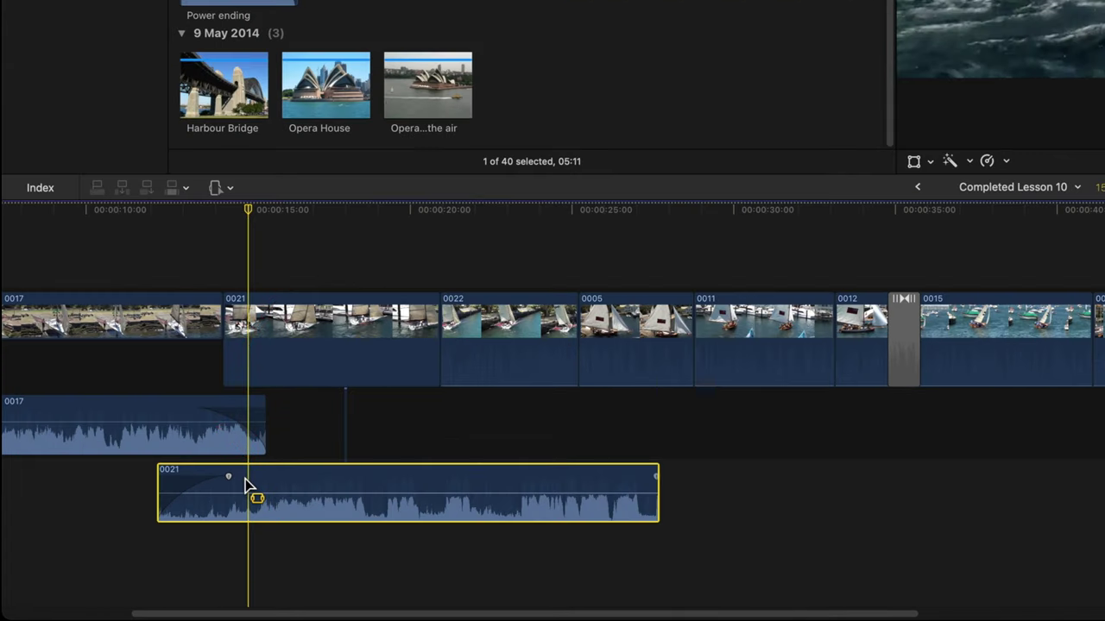
pyautogui.moveTo(246, 485)
pyautogui.mouseDown()
pyautogui.moveTo(361, 490)
pyautogui.moveTo(316, 494)
pyautogui.moveTo(315, 503)
pyautogui.mouseUp()
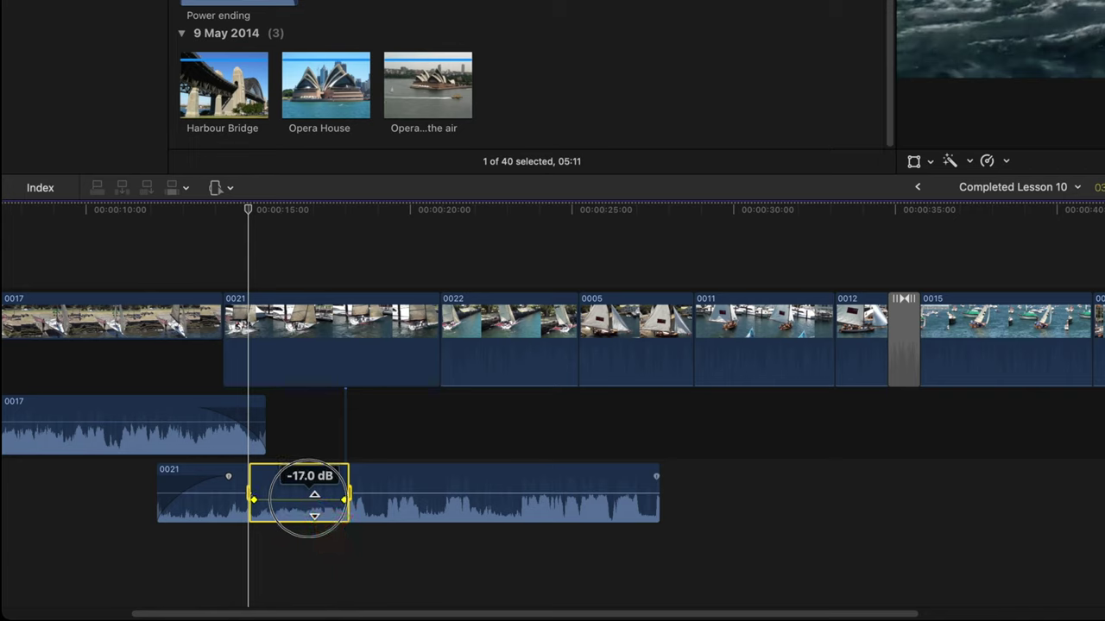
pyautogui.press('a')
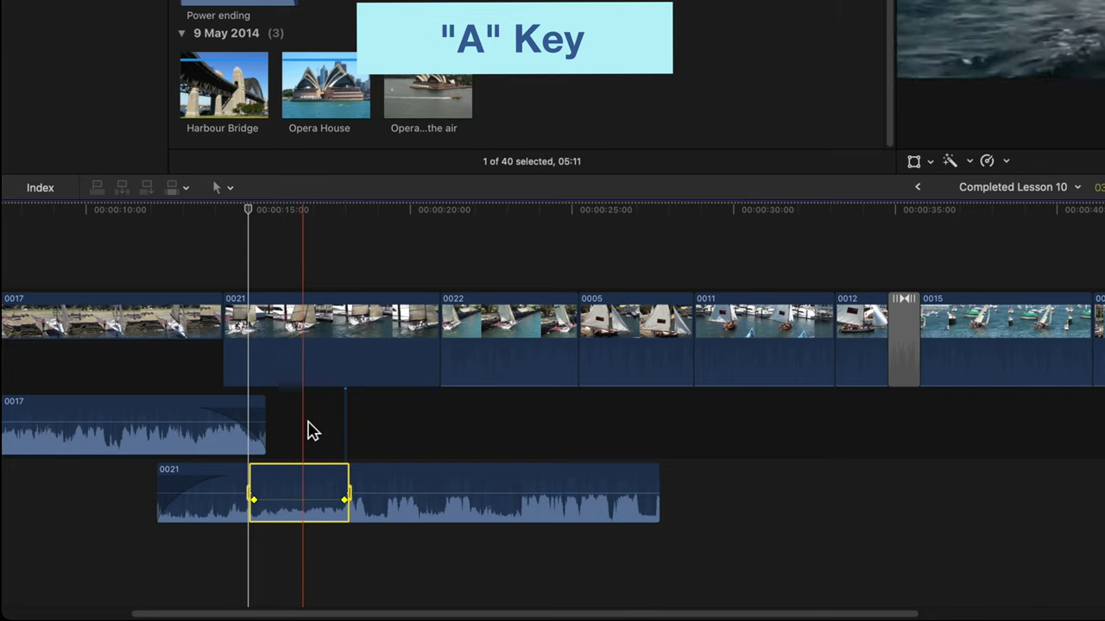
pyautogui.click(311, 428)
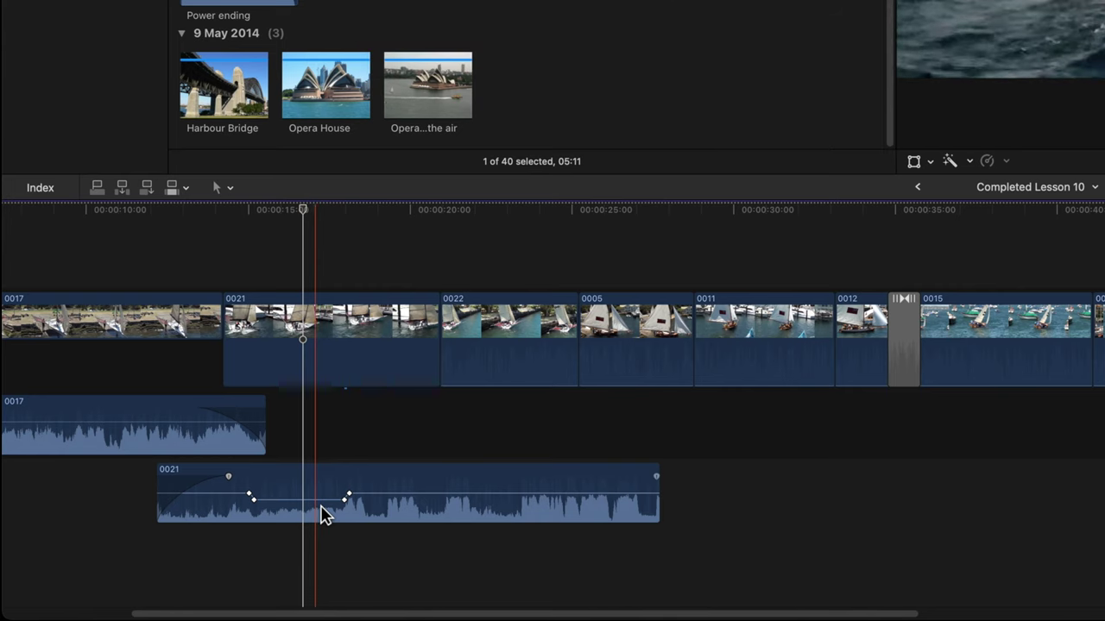
# Step: Lengthen the volume ramps down and back up around the wind section, then play it back
pyautogui.press('super+equal')
pyautogui.hscroll(-5, 303, 510)
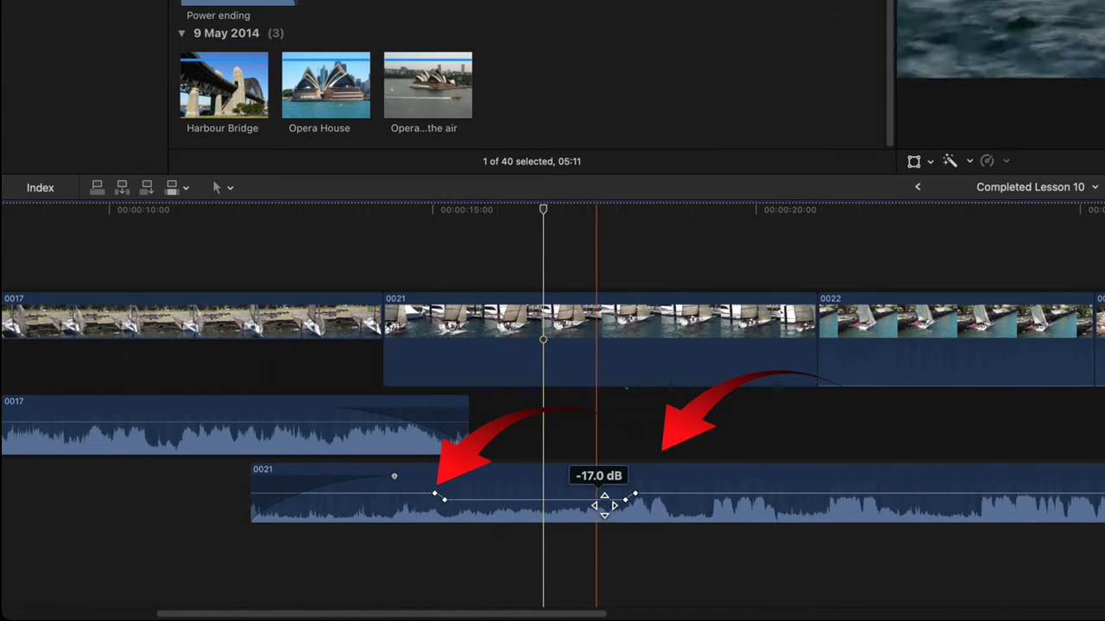
pyautogui.moveTo(636, 495); pyautogui.dragTo(696, 496)
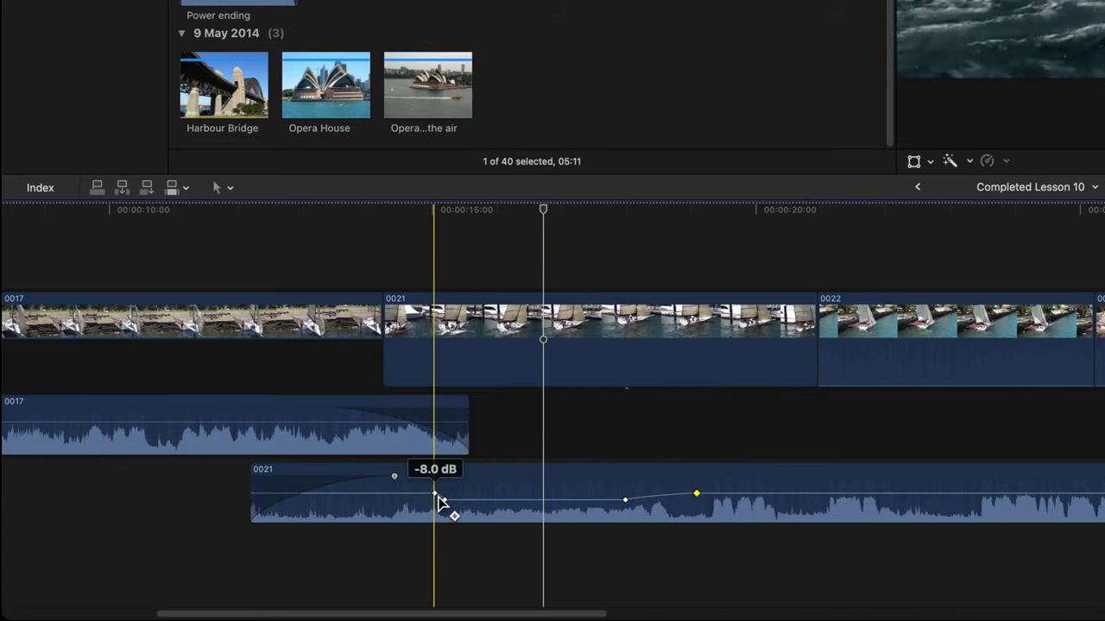
pyautogui.moveTo(435, 494); pyautogui.dragTo(397, 495)
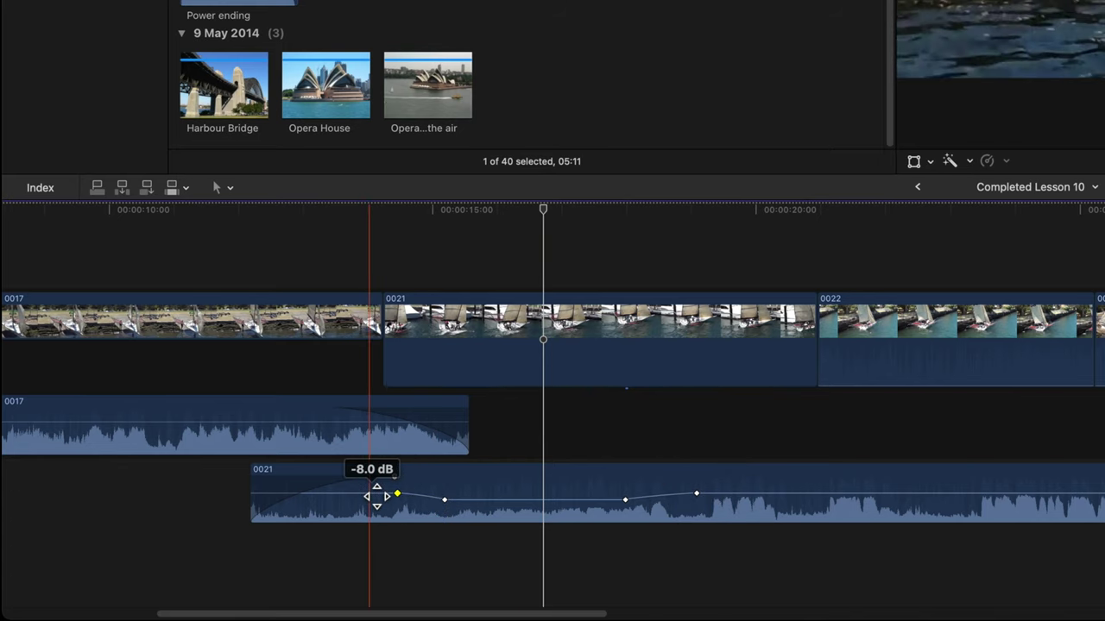
pyautogui.press('space')
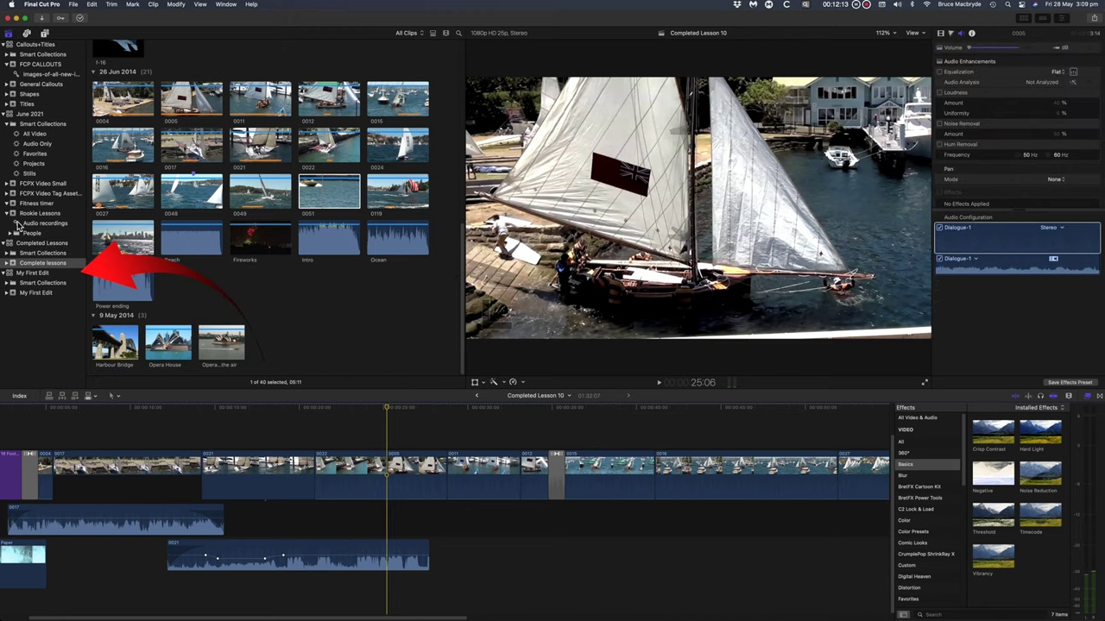
# Step: Show the Audio Only smart collection and connect the Ocean clip at the playhead
pyautogui.click(9, 254)
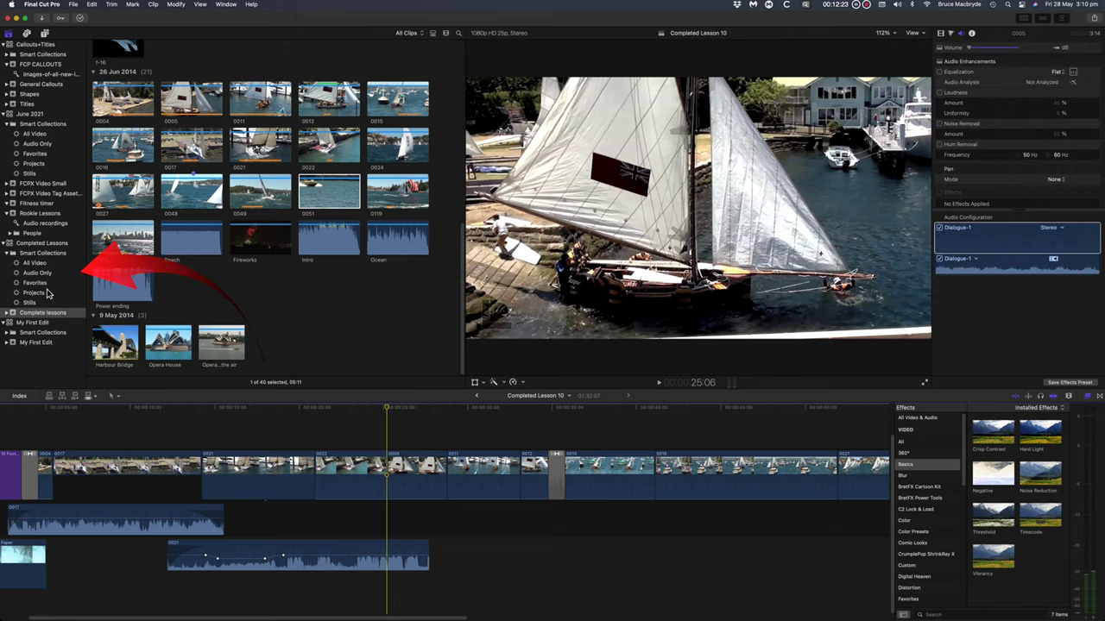
pyautogui.click(39, 273)
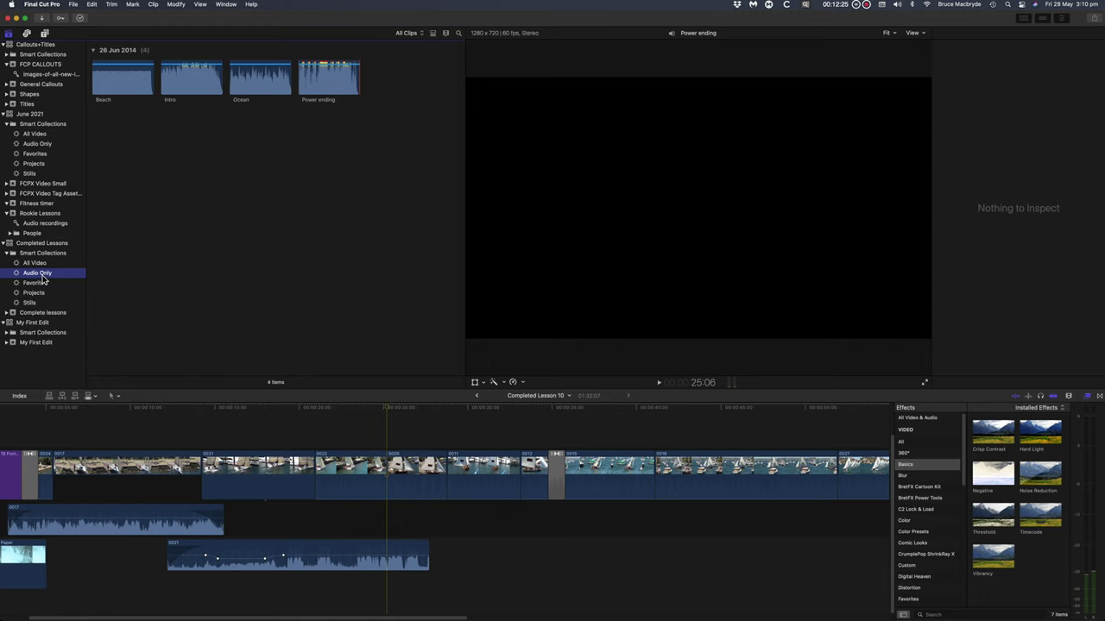
pyautogui.click(256, 81)
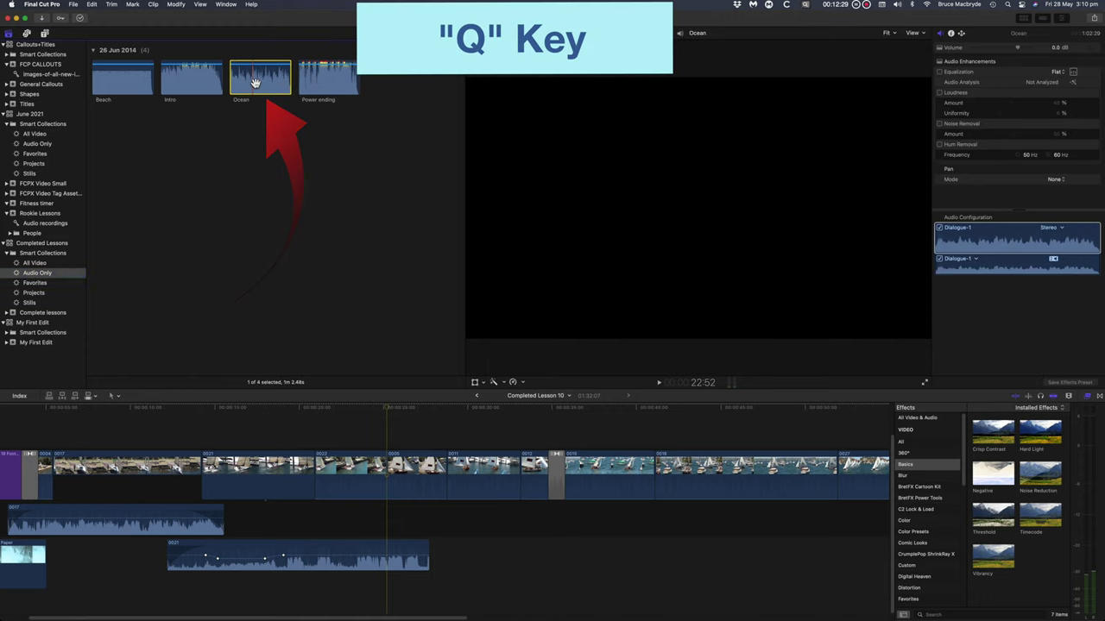
pyautogui.press('q')
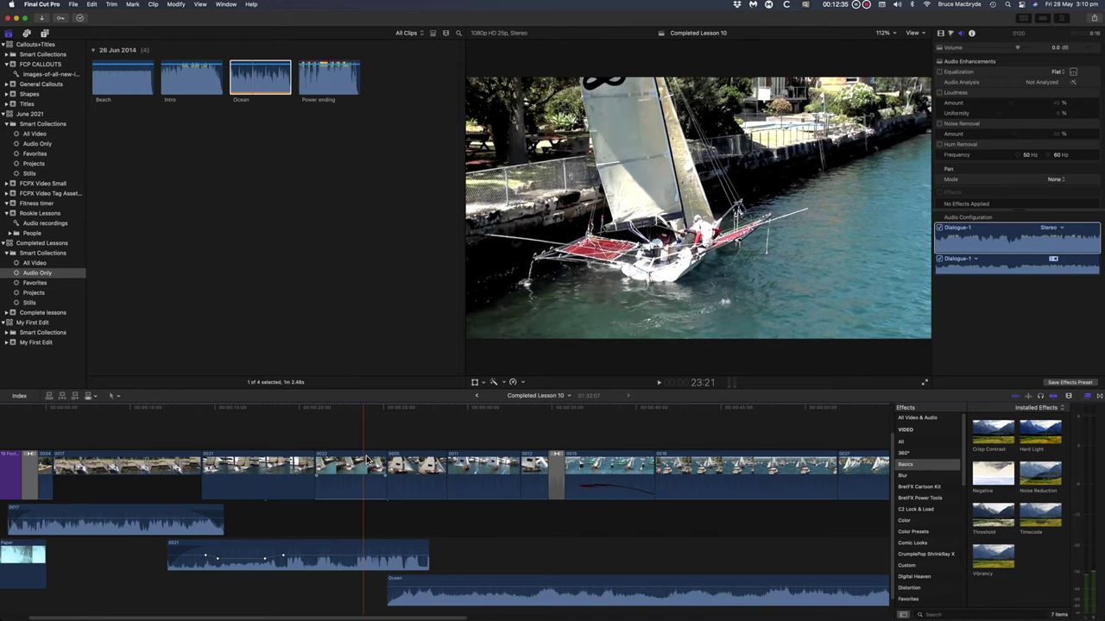
# Step: Lower the Ocean clip's volume, shorten the Beach clip, and set Beach to -7.0 dB
pyautogui.moveTo(434, 590); pyautogui.dragTo(461, 587)
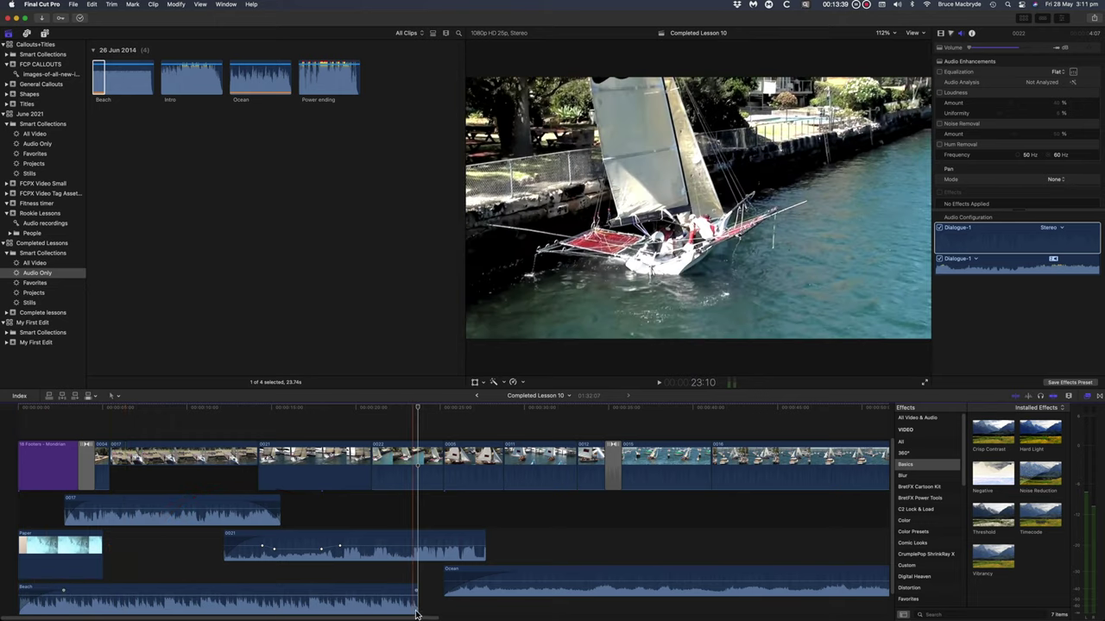
pyautogui.moveTo(419, 610); pyautogui.dragTo(263, 596)
pyautogui.moveTo(179, 590); pyautogui.dragTo(177, 596)
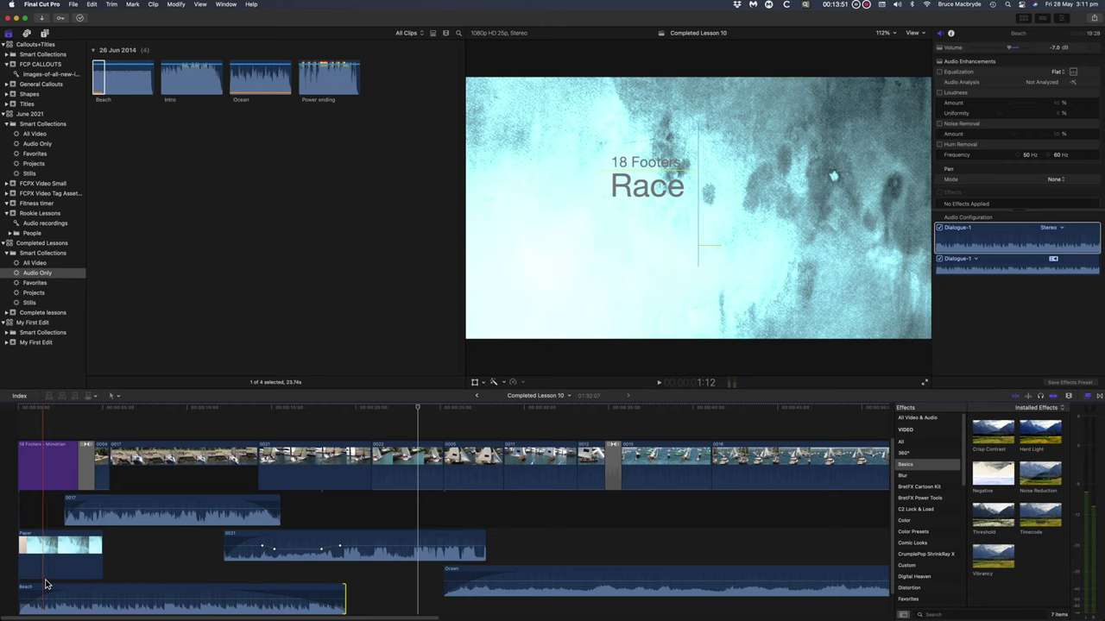
# Step: Play the opening title section to check the Beach clip's level in the mix
pyautogui.press('space')
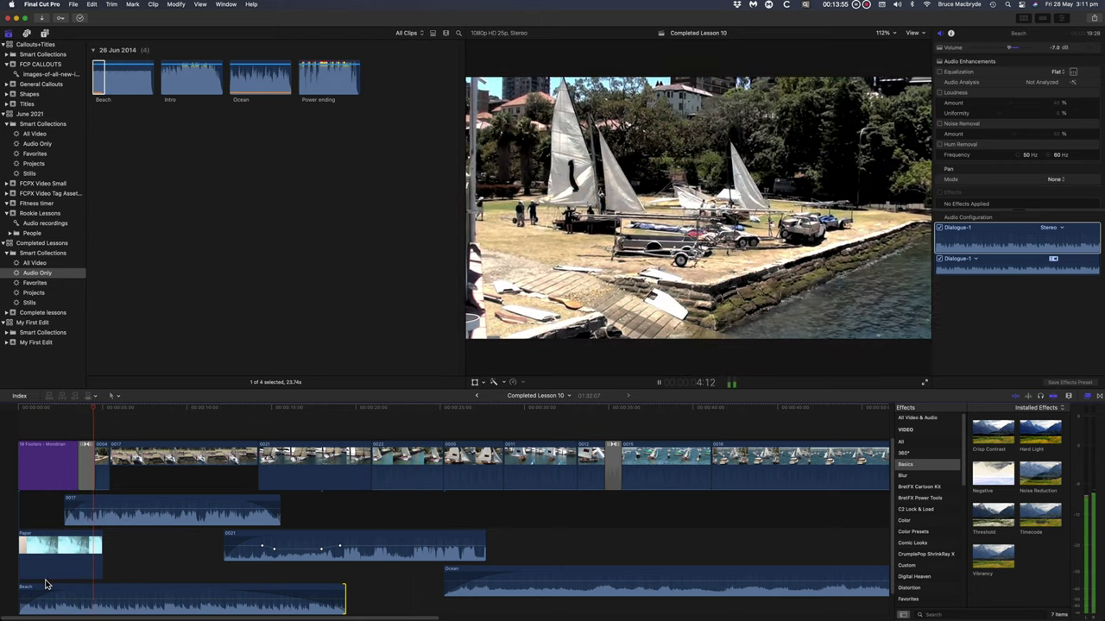
pyautogui.press('space')
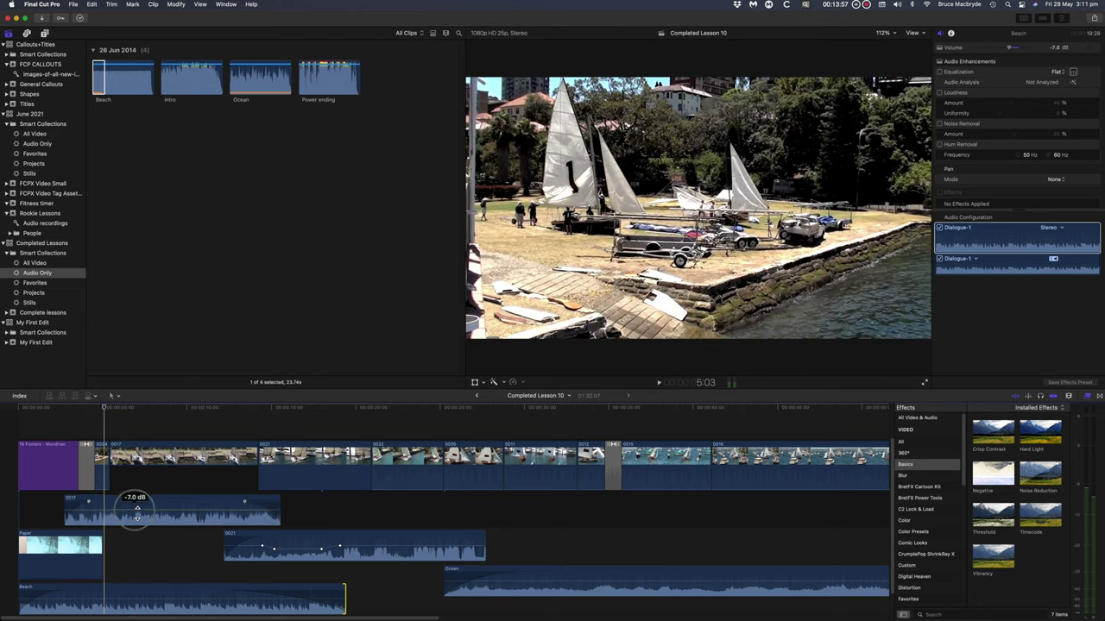
pyautogui.press('space')
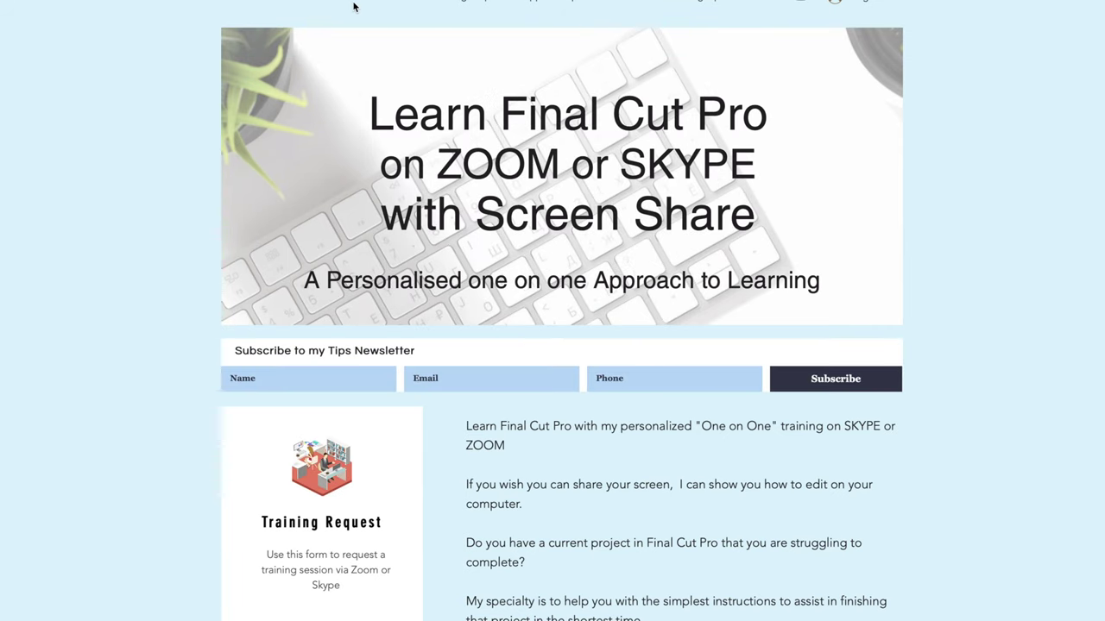
pyautogui.scroll(-1, 353, 7)
pyautogui.scroll(-4, 353, 7)
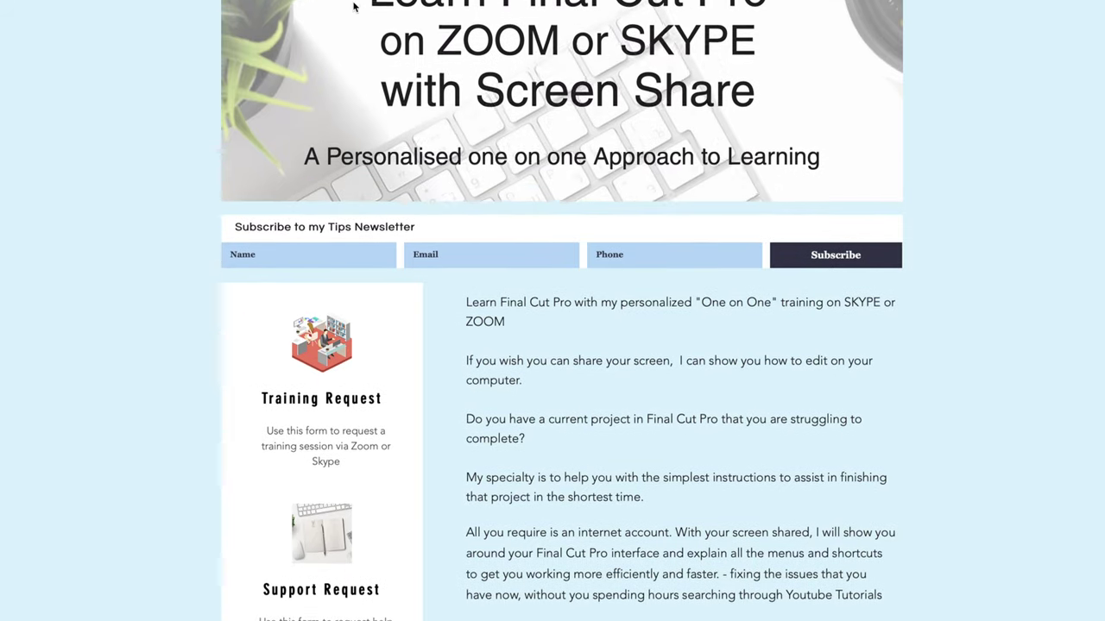
pyautogui.scroll(-4, 353, 7)
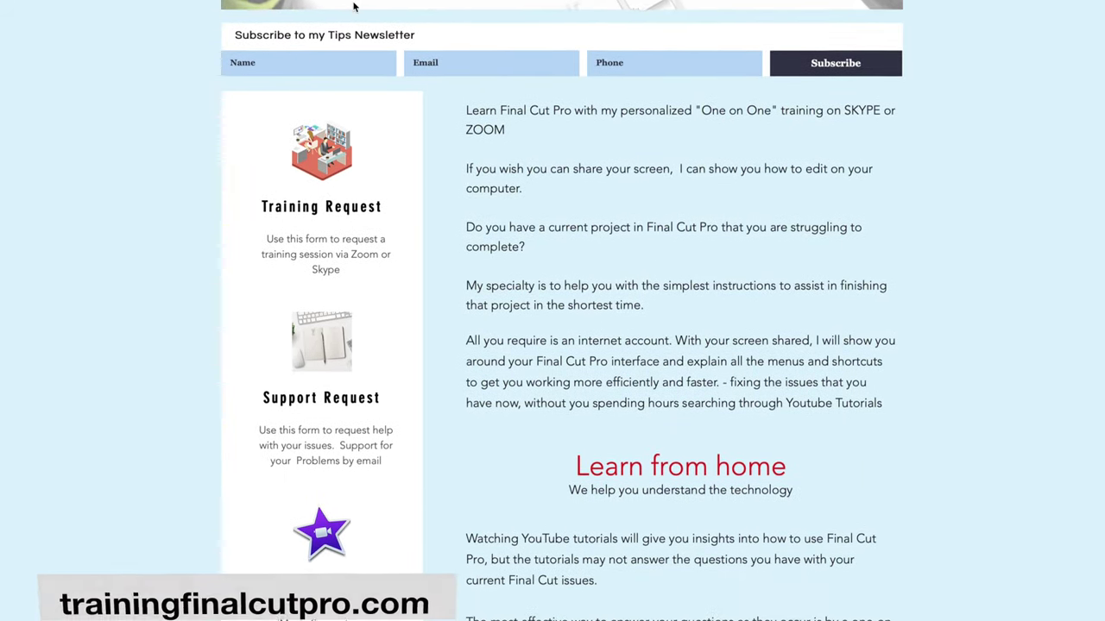
pyautogui.scroll(-3, 353, 6)
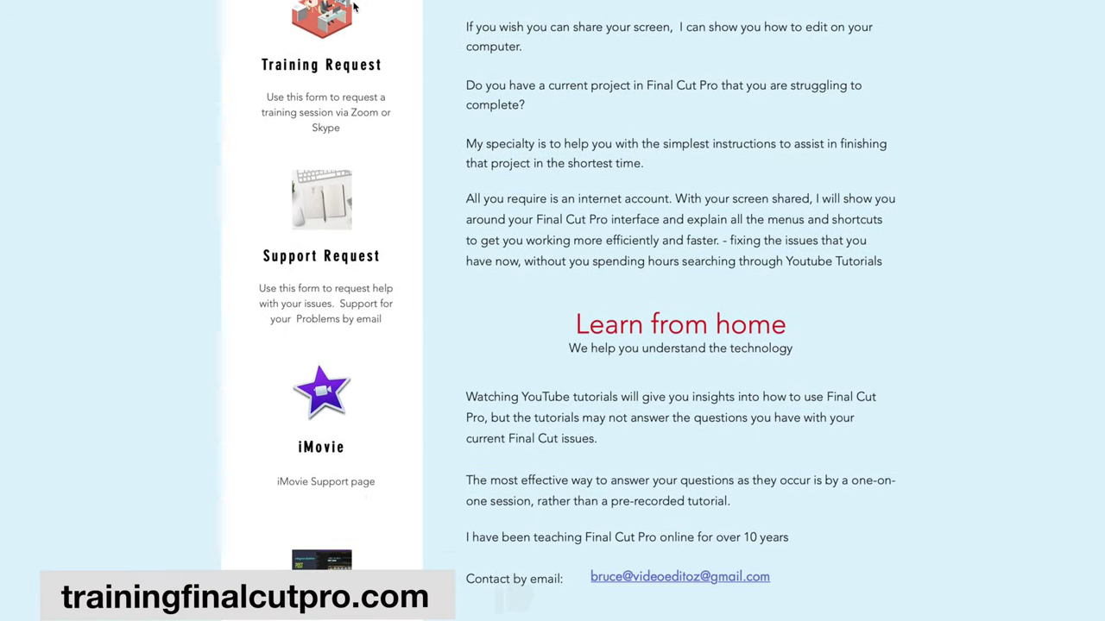
pyautogui.scroll(-3, 353, 7)
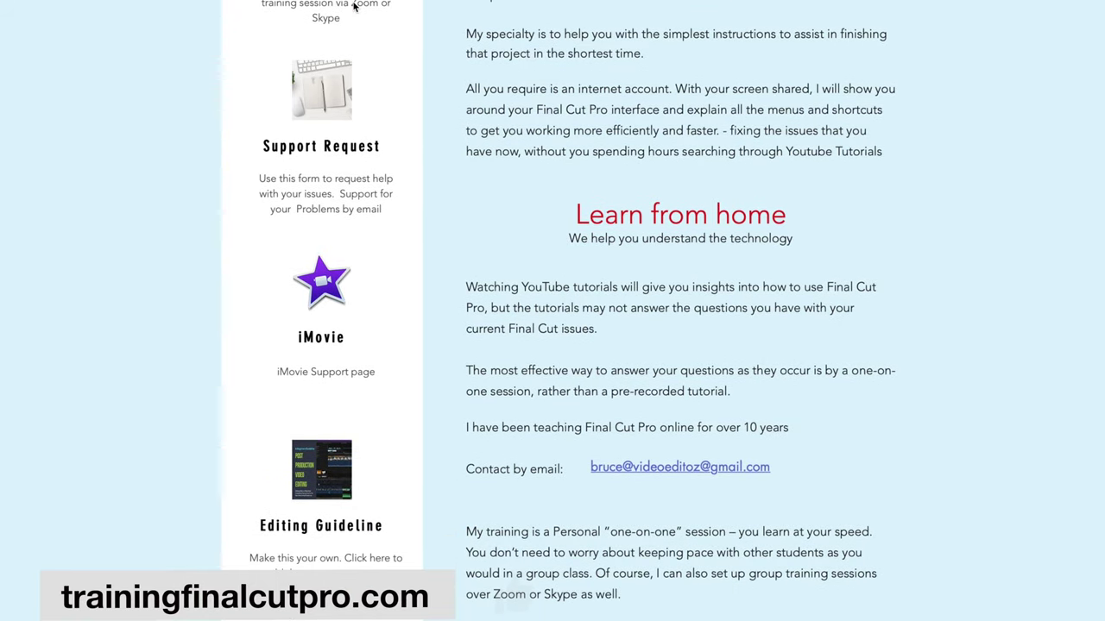
pyautogui.scroll(1, 353, 7)
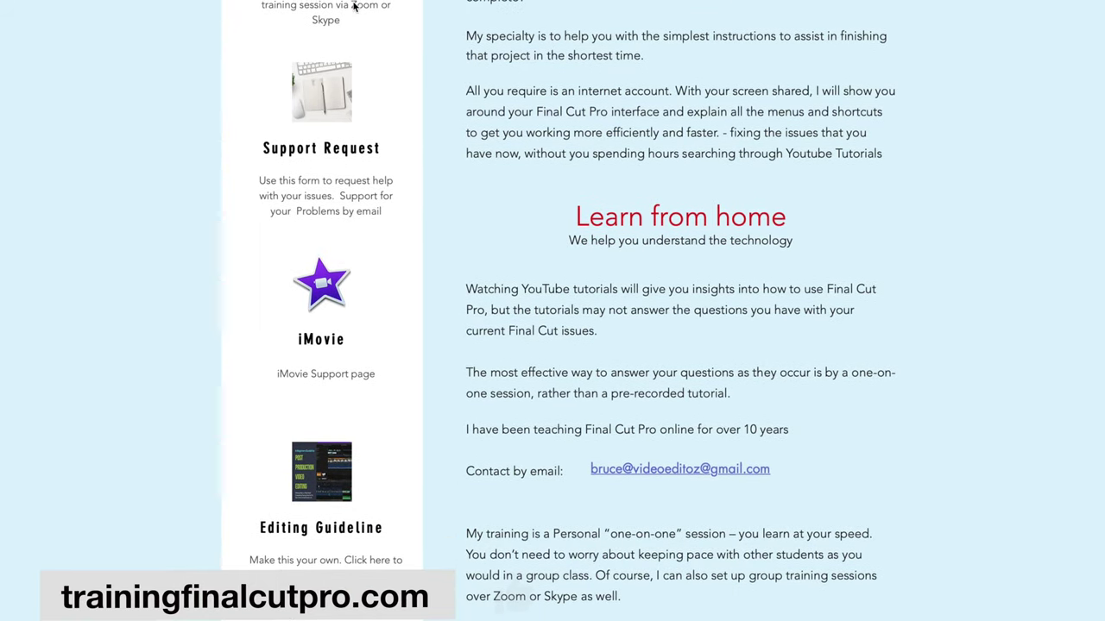